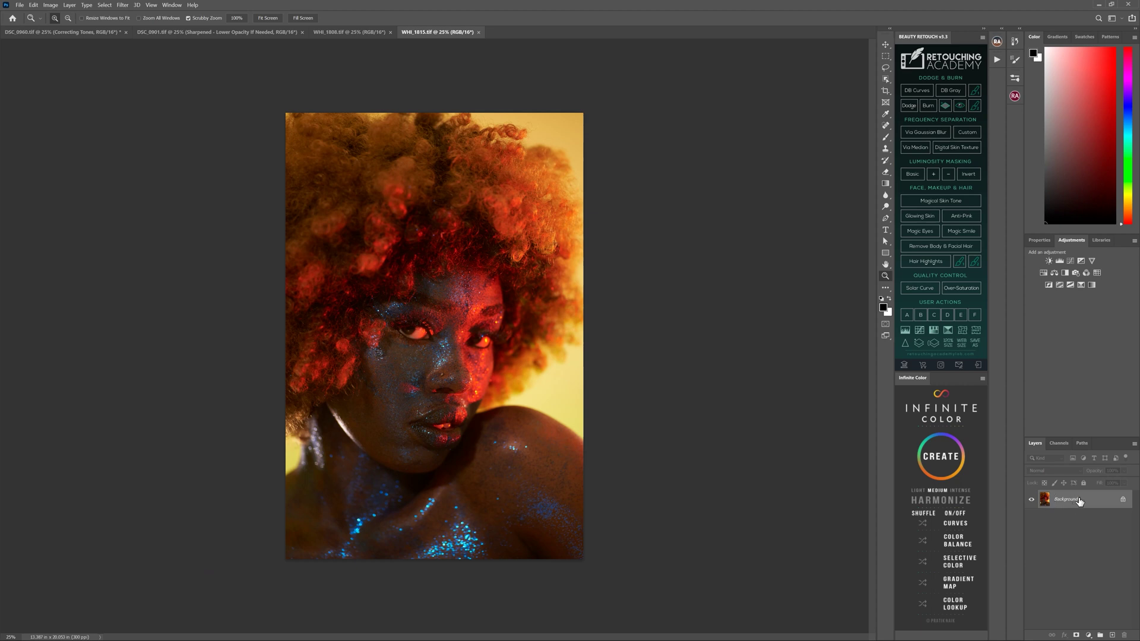
Duplicate the portrait's Background layer into a Background copy layer.
drag(1080, 501, 1112, 634)
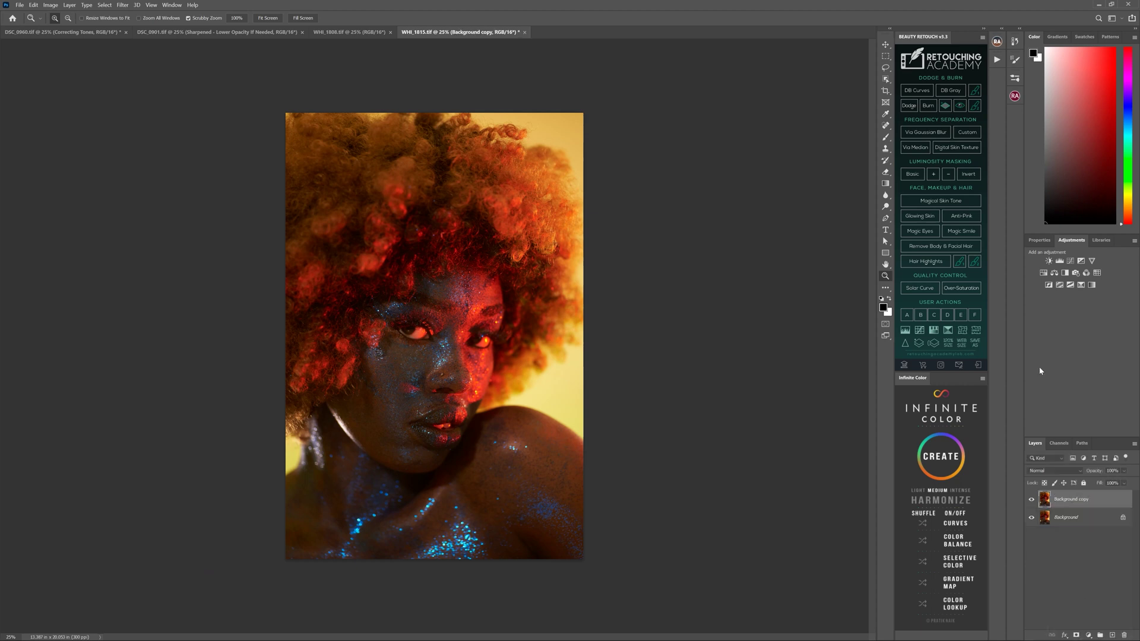
Add a new empty Layer 1, zoom in, and choose a bright blue paint colour.
click(1003, 31)
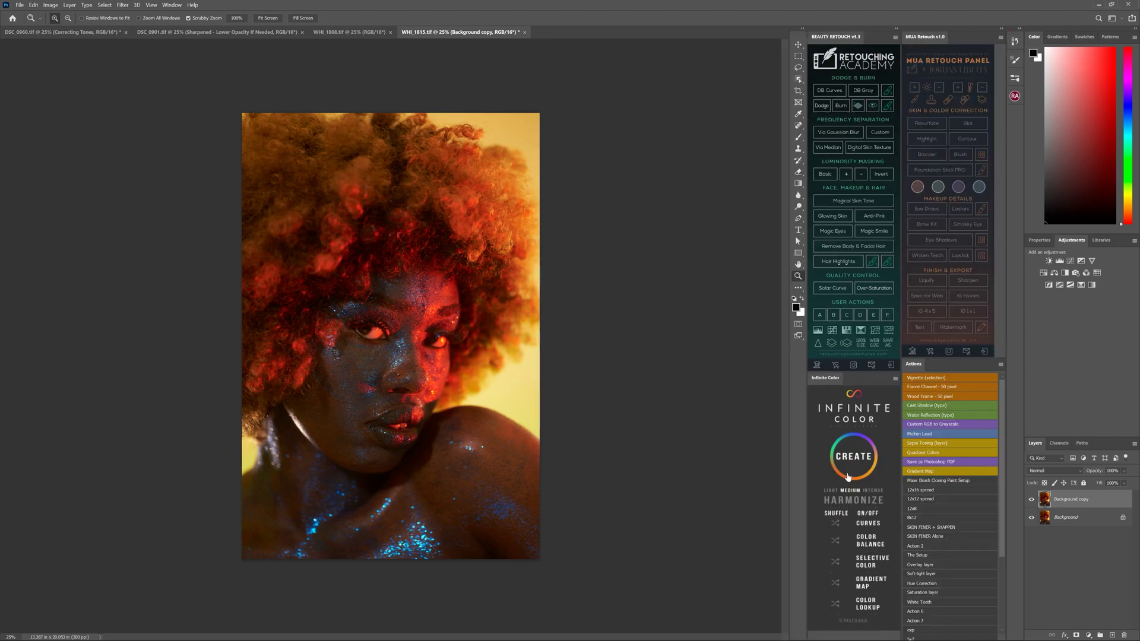
click(1112, 635)
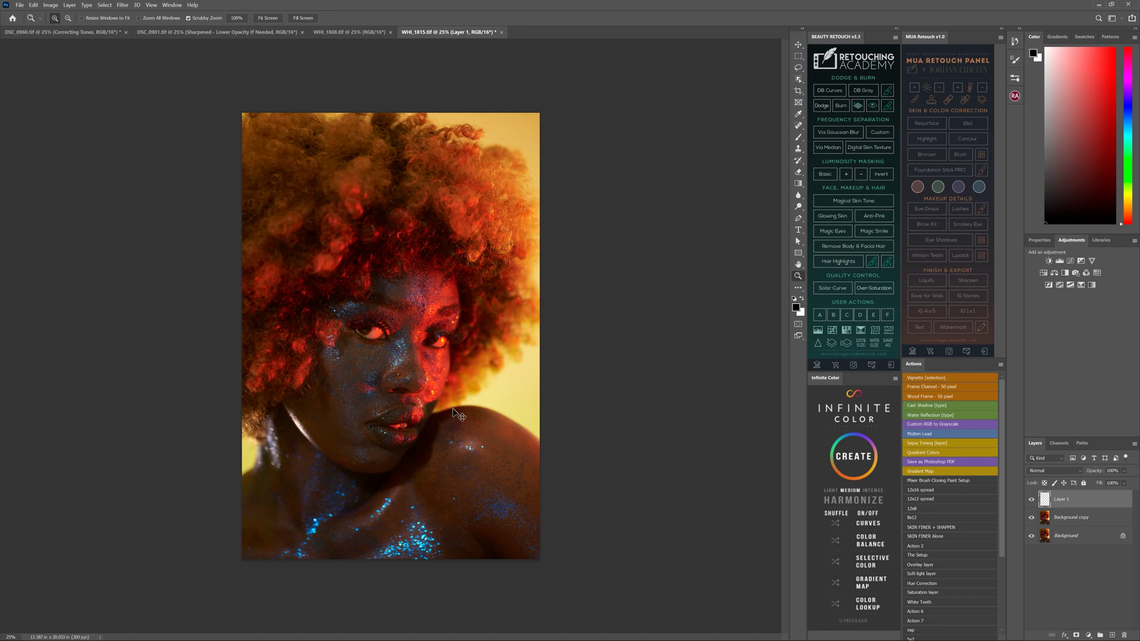
key(ctrl+plus)
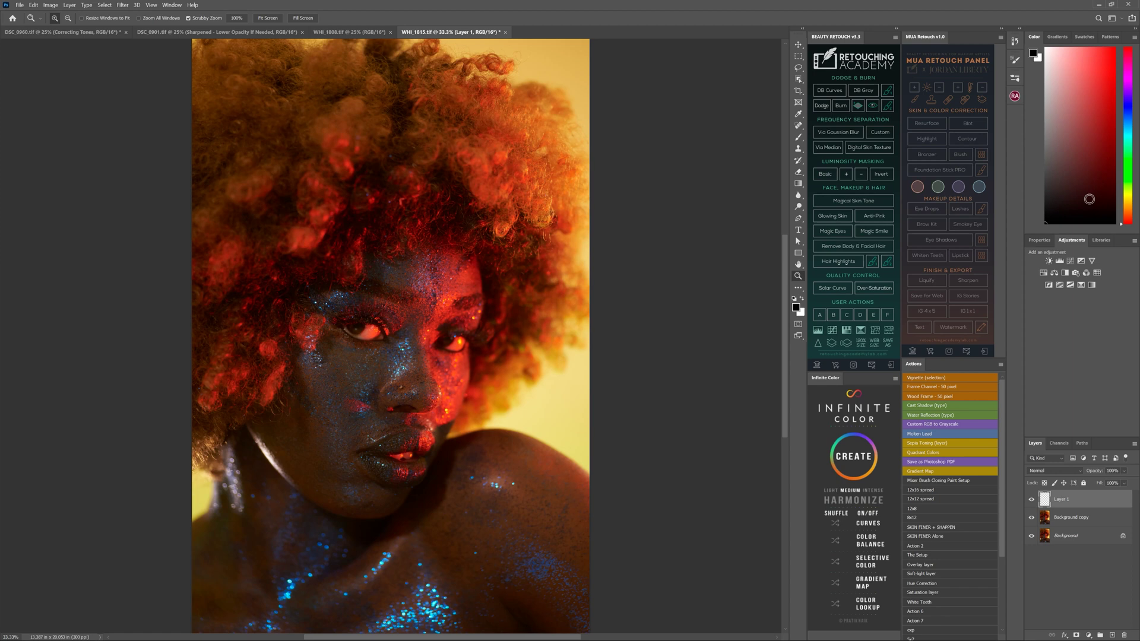
drag(1129, 122, 1122, 112)
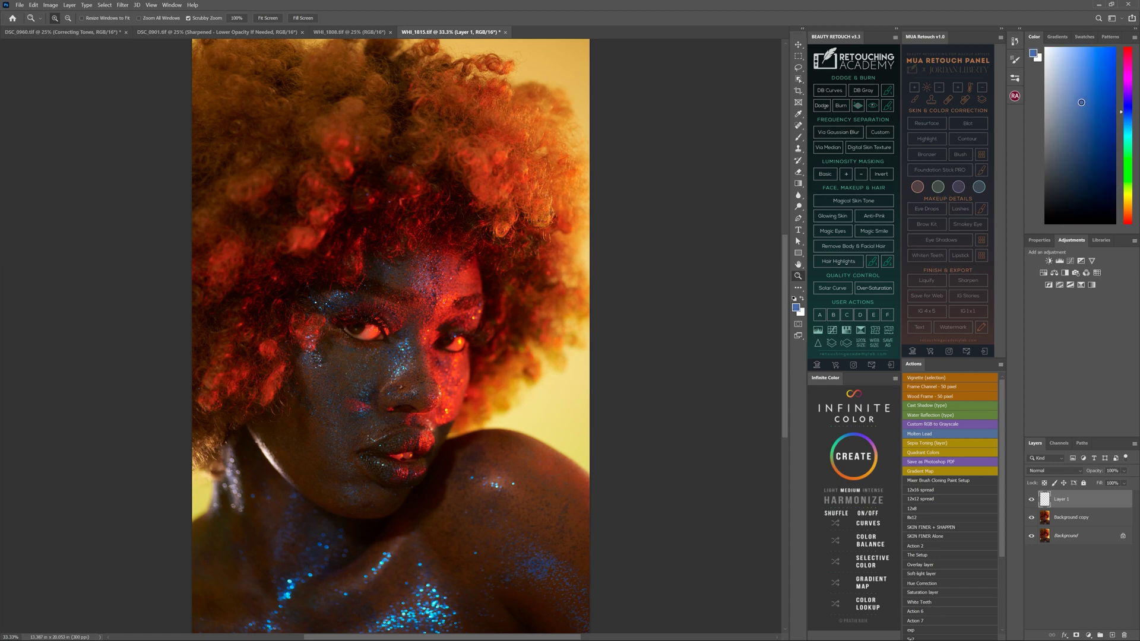
drag(1089, 72, 1098, 52)
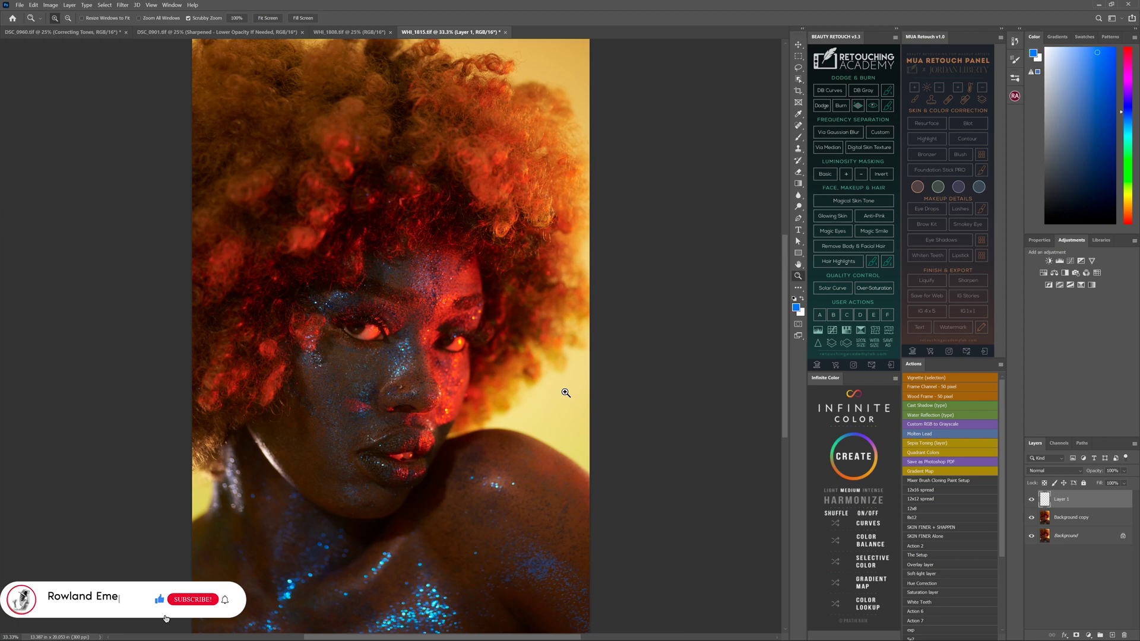
Brush blue over the forehead and cheek, setting Layer 1 to Color blend mode.
key(b)
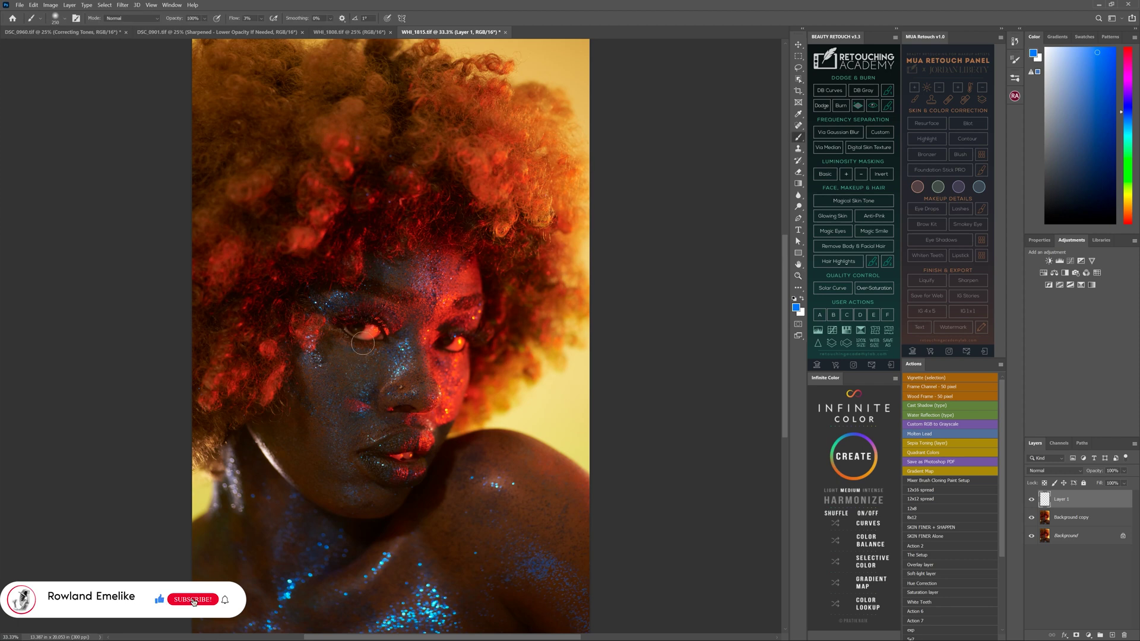
key(bracketright)
key(bracketright)
key(bracketright)
mouse_move(422, 273)
mouse_down()
mouse_move(390, 276)
mouse_move(419, 275)
mouse_up()
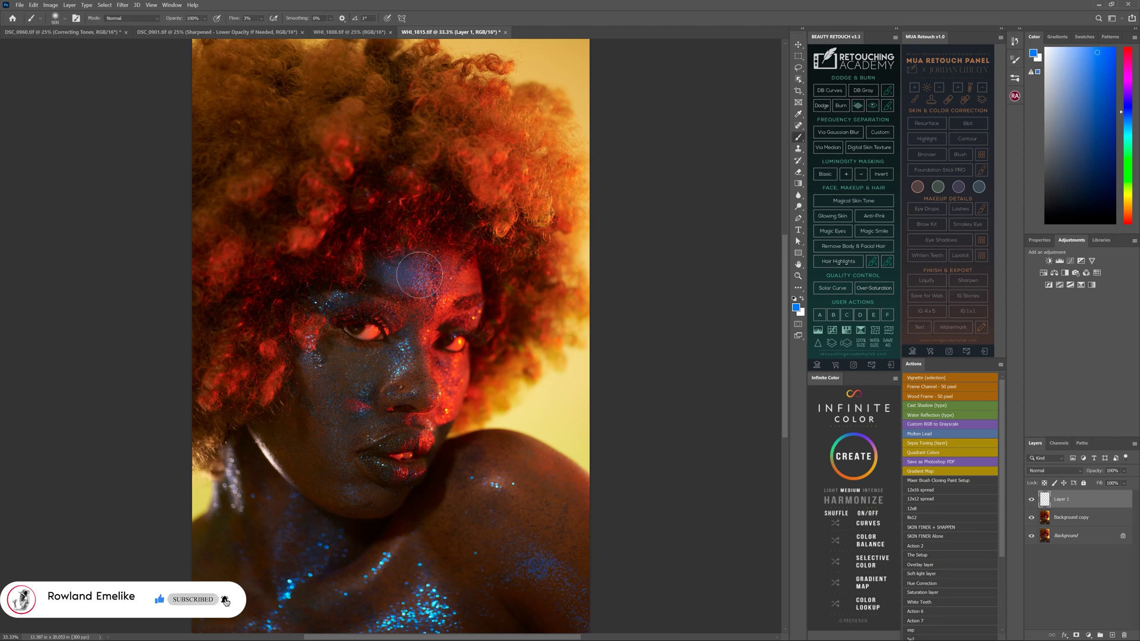
click(1066, 473)
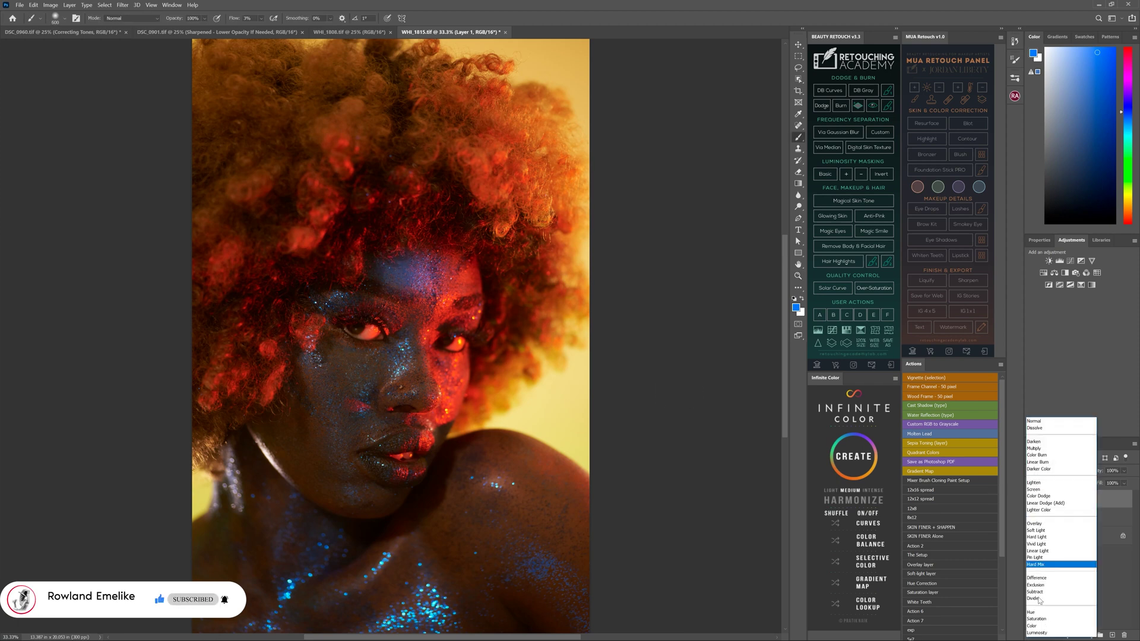
click(1029, 628)
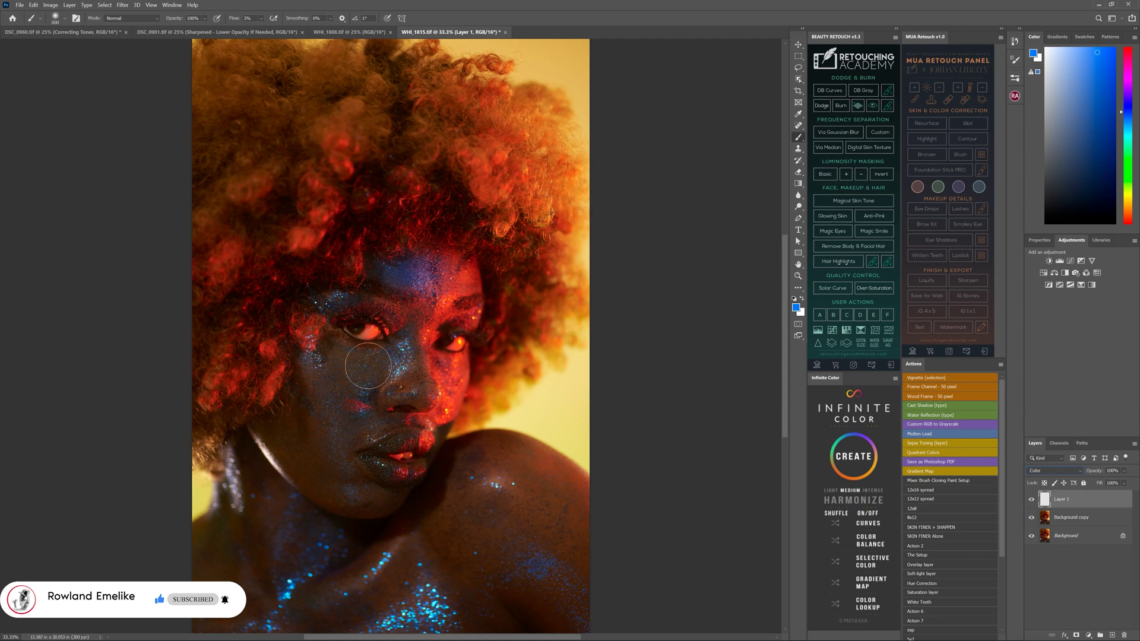
mouse_move(364, 349)
mouse_down()
mouse_move(332, 353)
mouse_move(362, 377)
mouse_up()
Paint blue across the cheeks and jaw, then add a Hue/Saturation adjustment layer.
key(bracketleft)
key(bracketleft)
key(bracketleft)
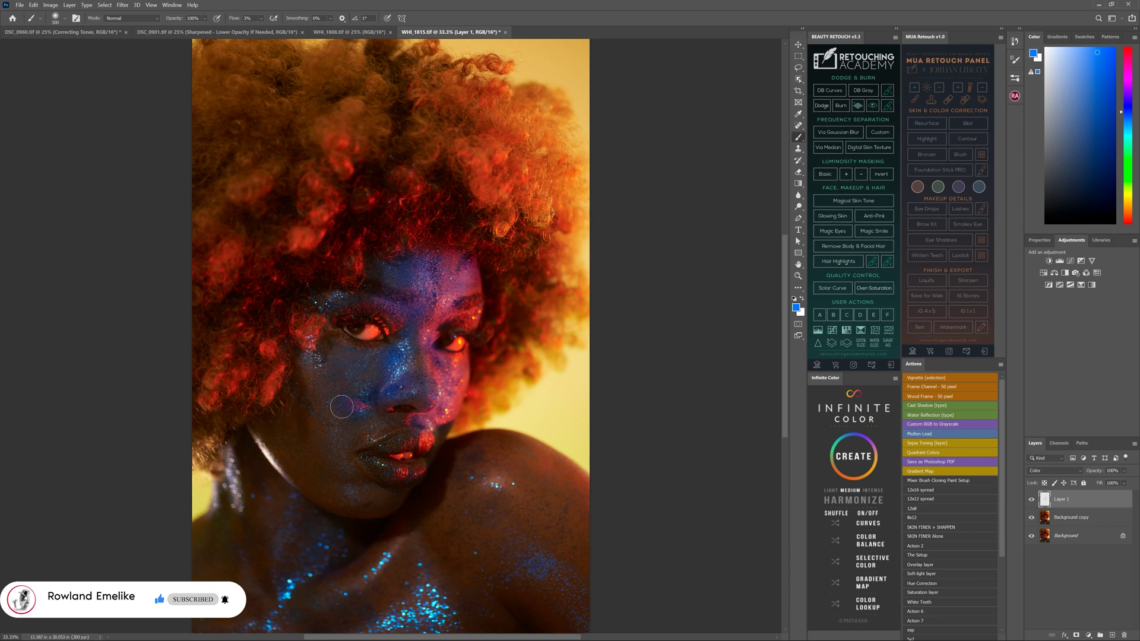
key(bracketright)
key(bracketright)
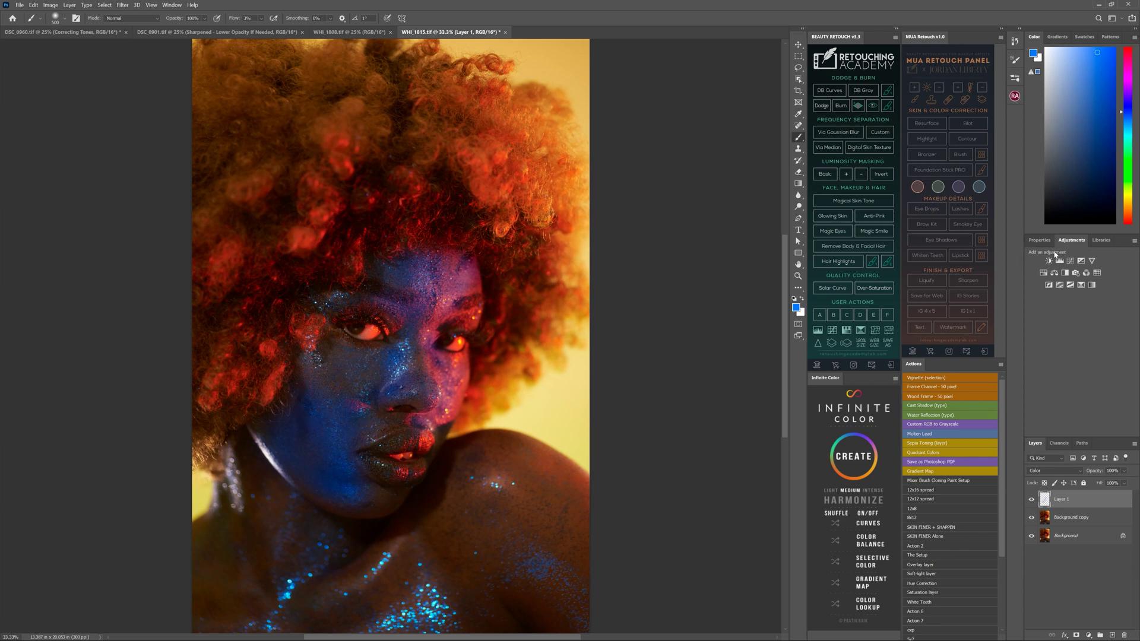
click(1044, 275)
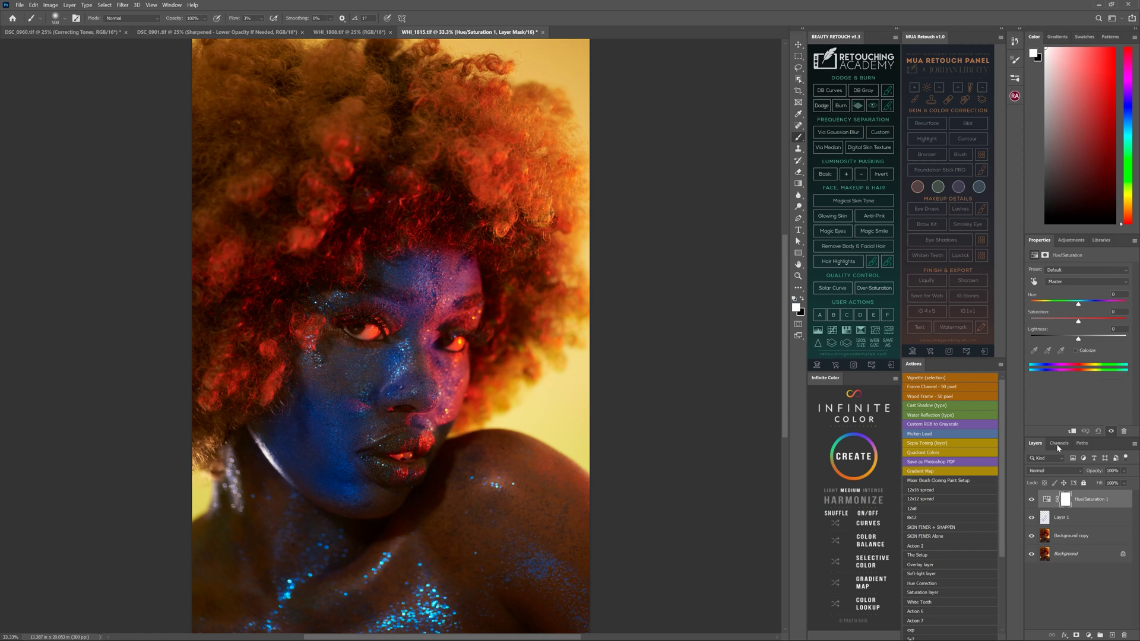
Hide Layer 1, colorize at Hue 222 and Saturation 81, and invert the mask to black.
click(1031, 518)
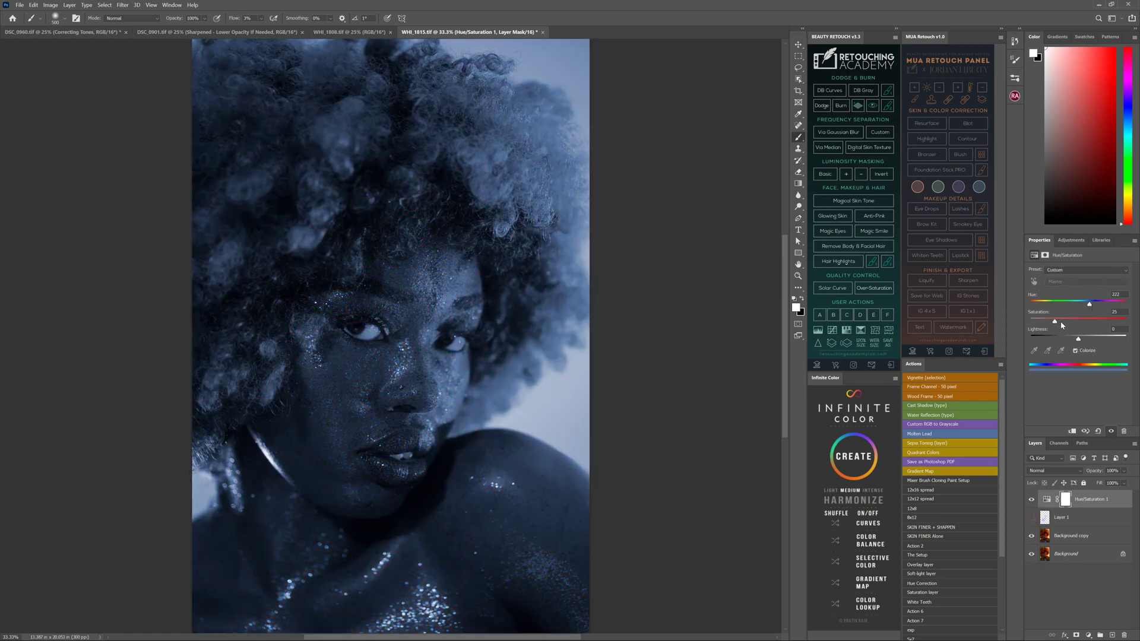
drag(1076, 324, 1109, 321)
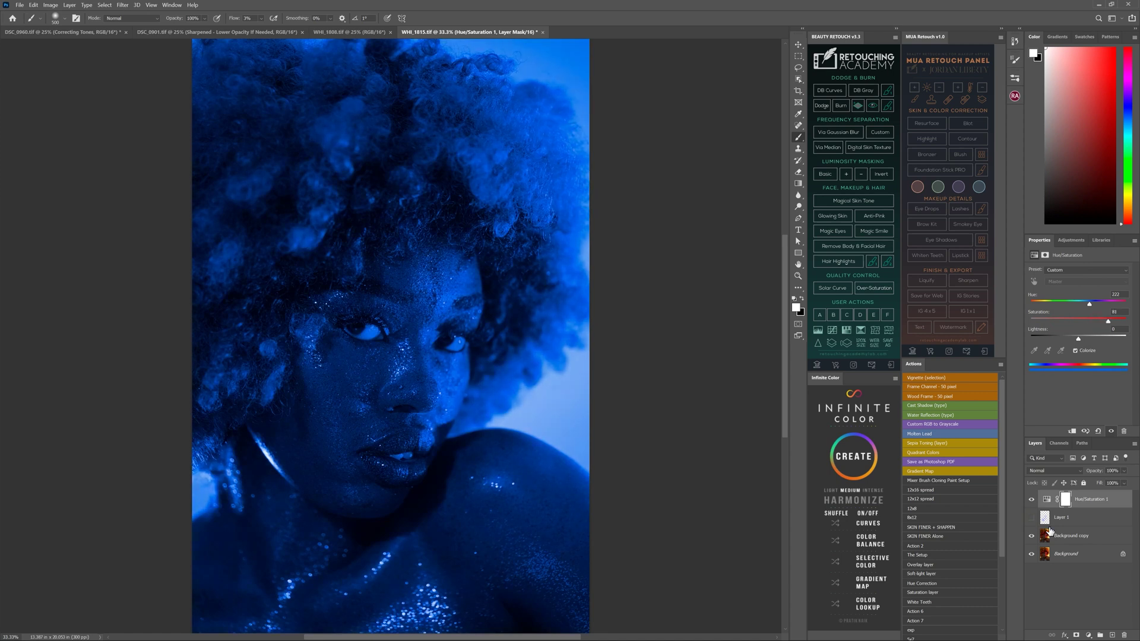
key(ctrl+i)
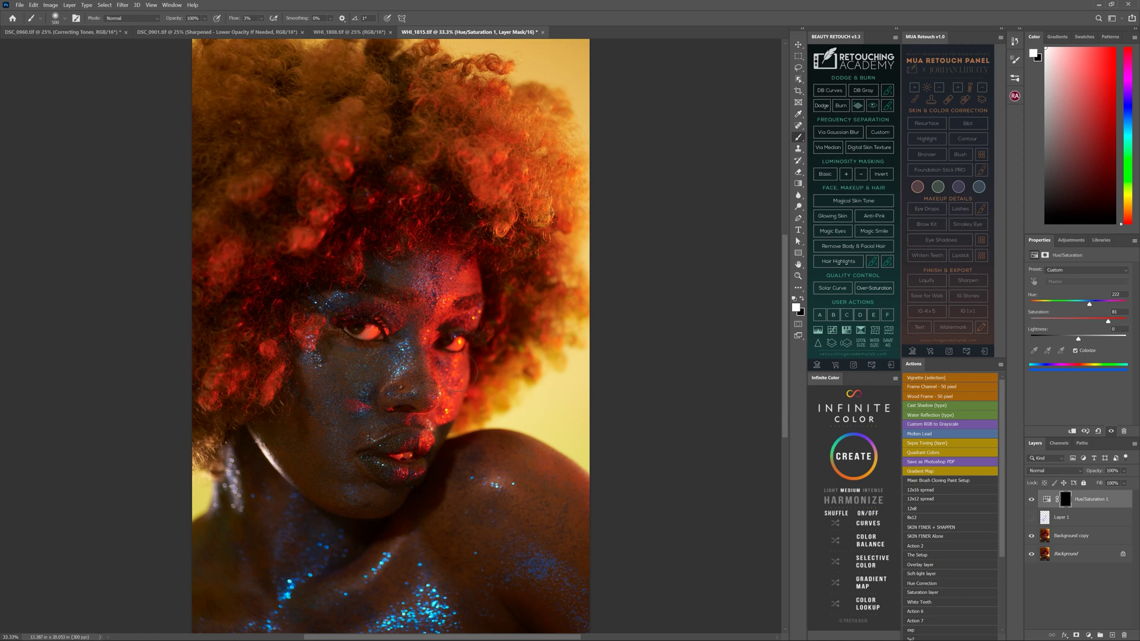
Paint the Hue/Saturation mask white to reveal blue over forehead, jaw, cheek and neck.
key(bracketright)
mouse_move(424, 292)
mouse_down()
mouse_move(400, 277)
mouse_move(451, 262)
mouse_move(419, 312)
mouse_up()
key(bracketleft)
key(bracketleft)
key(bracketleft)
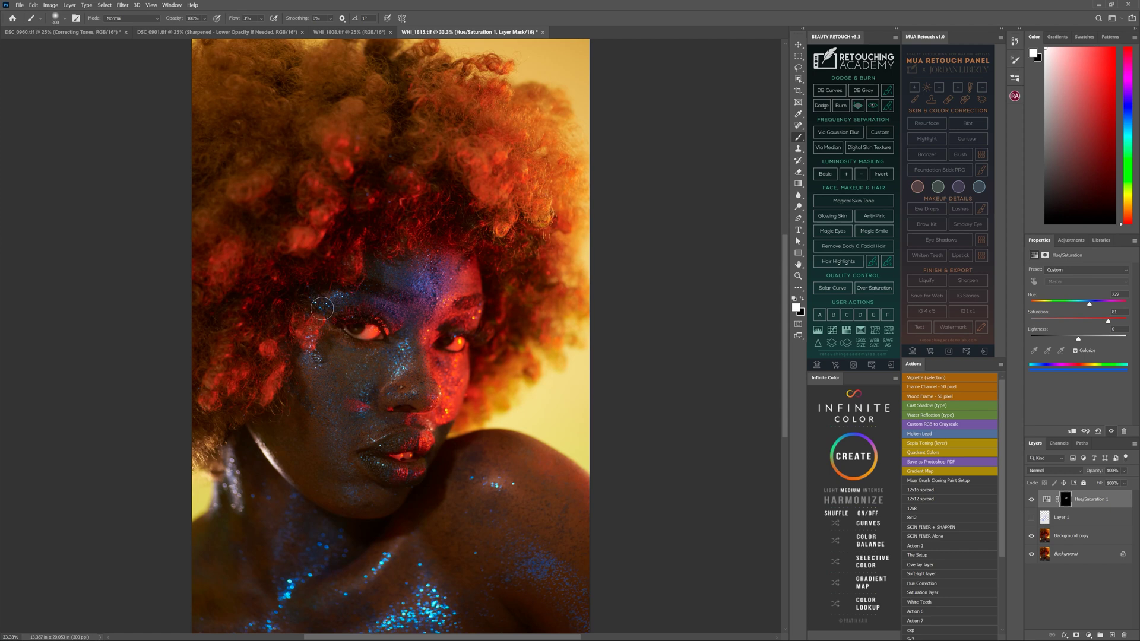
key(bracketright)
key(bracketright)
mouse_move(279, 431)
mouse_down()
mouse_move(320, 470)
mouse_move(266, 430)
mouse_move(311, 466)
mouse_move(327, 460)
mouse_move(306, 410)
mouse_move(286, 435)
mouse_move(300, 400)
mouse_move(279, 423)
mouse_move(282, 411)
mouse_move(264, 417)
mouse_move(264, 438)
mouse_move(244, 425)
mouse_move(306, 485)
mouse_move(296, 465)
mouse_move(337, 471)
mouse_up()
key(bracketright)
key(bracketright)
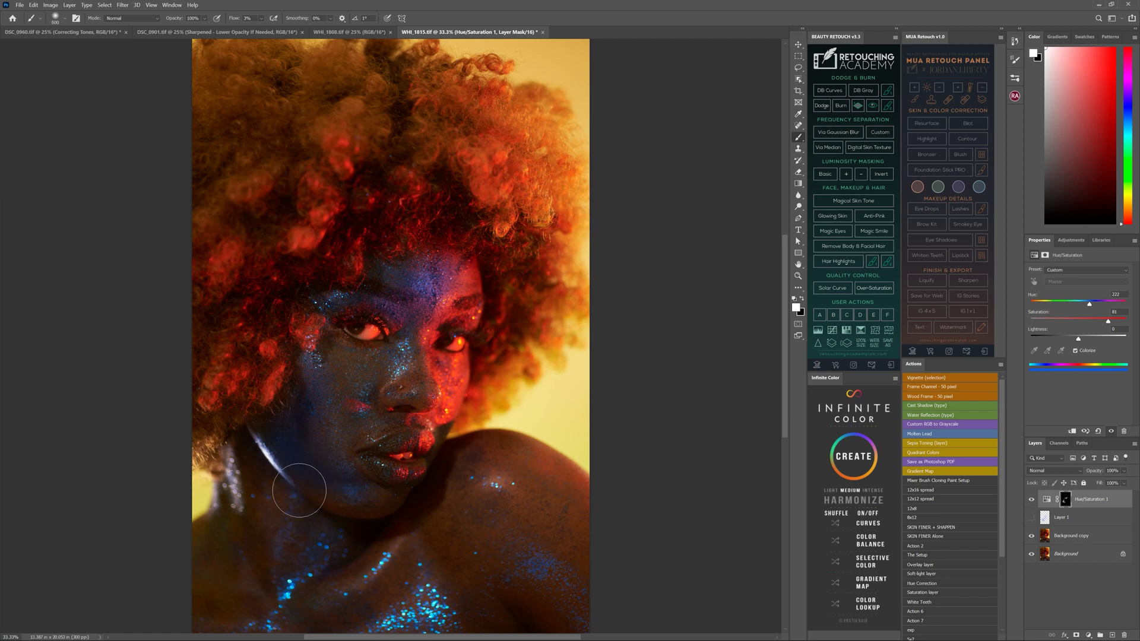
mouse_move(265, 570)
mouse_down()
mouse_move(259, 481)
mouse_move(290, 577)
mouse_move(319, 604)
mouse_move(245, 602)
mouse_move(298, 620)
mouse_move(231, 606)
mouse_move(263, 624)
mouse_move(224, 618)
mouse_move(279, 548)
mouse_move(277, 575)
mouse_move(267, 494)
mouse_move(283, 486)
mouse_move(334, 506)
mouse_move(350, 487)
mouse_up()
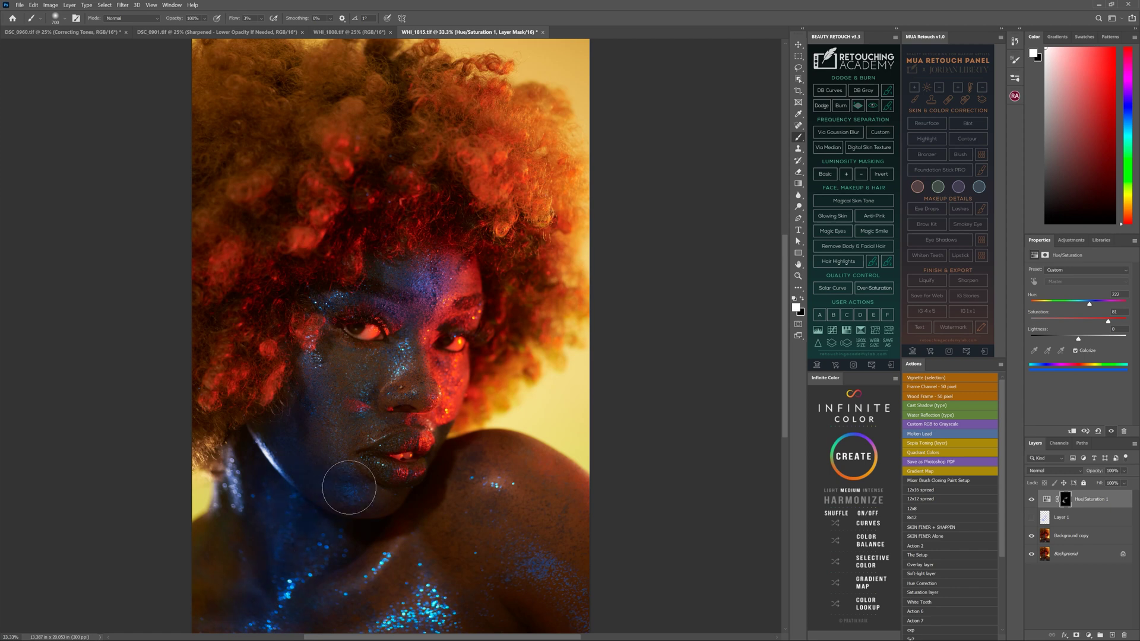
mouse_move(431, 524)
mouse_down()
mouse_move(342, 610)
mouse_move(367, 636)
mouse_move(368, 626)
mouse_move(242, 542)
mouse_move(212, 604)
mouse_move(241, 512)
mouse_move(327, 565)
mouse_up()
Extend the blue over cheek, chin and shoulders, then duplicate the Hue/Saturation layer.
key(super)
key(super)
key(alt+Tab)
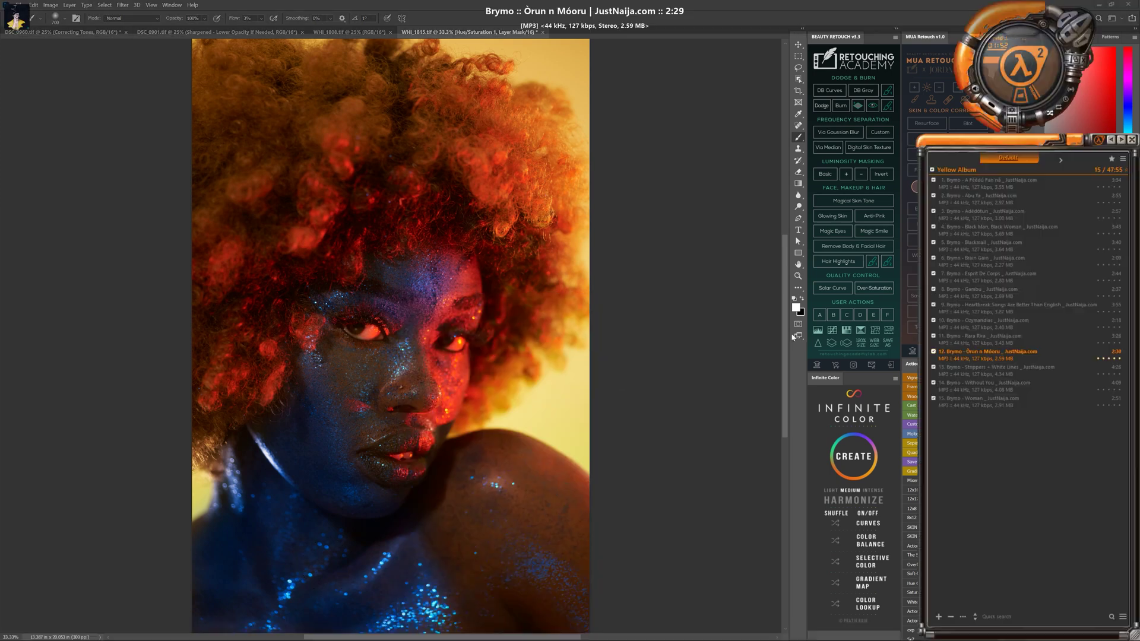
key(XF86AudioRaiseVolume)
click(725, 199)
key(bracketleft)
key(bracketleft)
key(bracketleft)
mouse_move(330, 376)
mouse_down()
mouse_move(394, 366)
mouse_move(351, 355)
mouse_move(313, 299)
mouse_up()
key(bracketright)
key(bracketright)
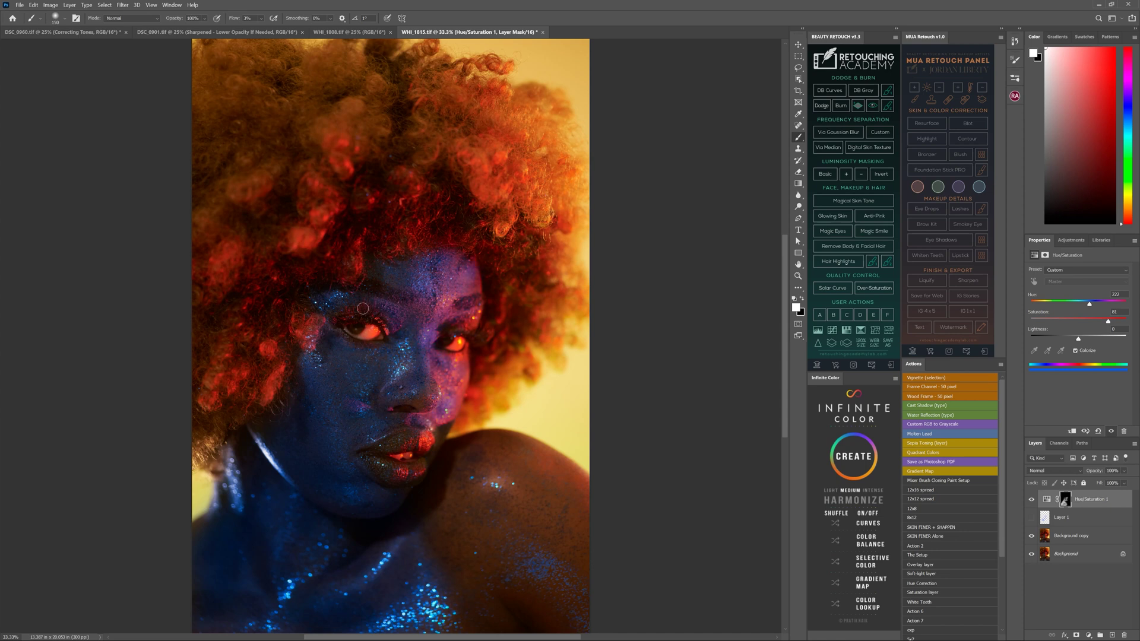
key(bracketright)
key(bracketright)
key(bracketright)
key(bracketright)
key(bracketright)
mouse_move(456, 540)
mouse_down()
mouse_move(483, 599)
mouse_move(522, 605)
mouse_move(538, 504)
mouse_move(587, 604)
mouse_move(491, 583)
mouse_move(589, 555)
mouse_up()
key(bracketleft)
key(bracketleft)
key(bracketleft)
key(bracketleft)
key(bracketleft)
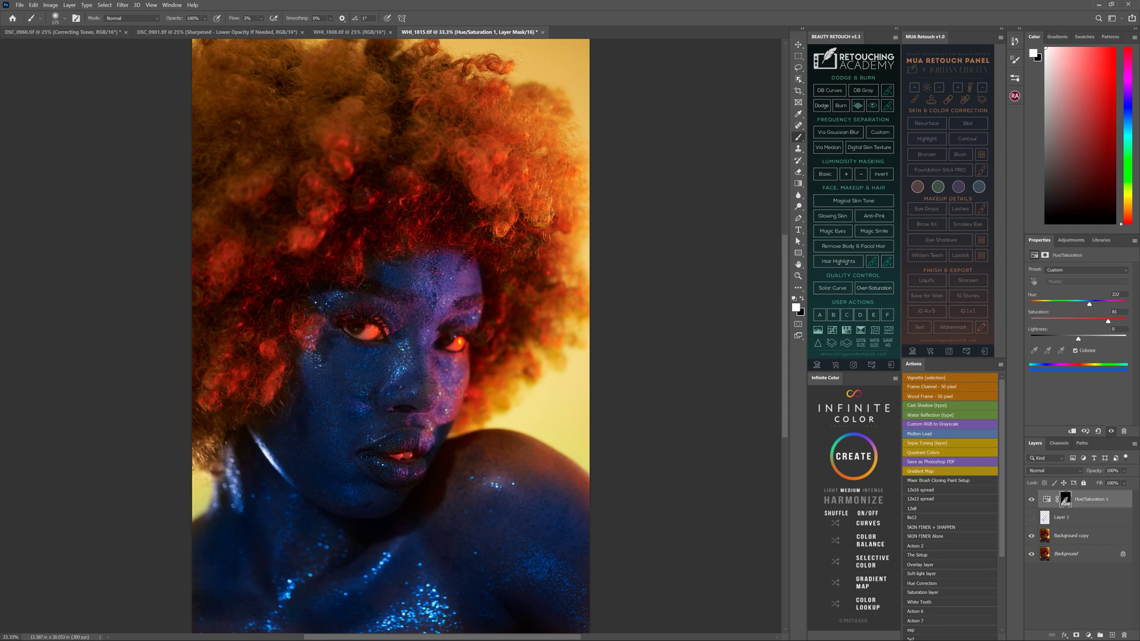
key(bracketright)
key(bracketright)
key(bracketright)
key(bracketright)
key(bracketright)
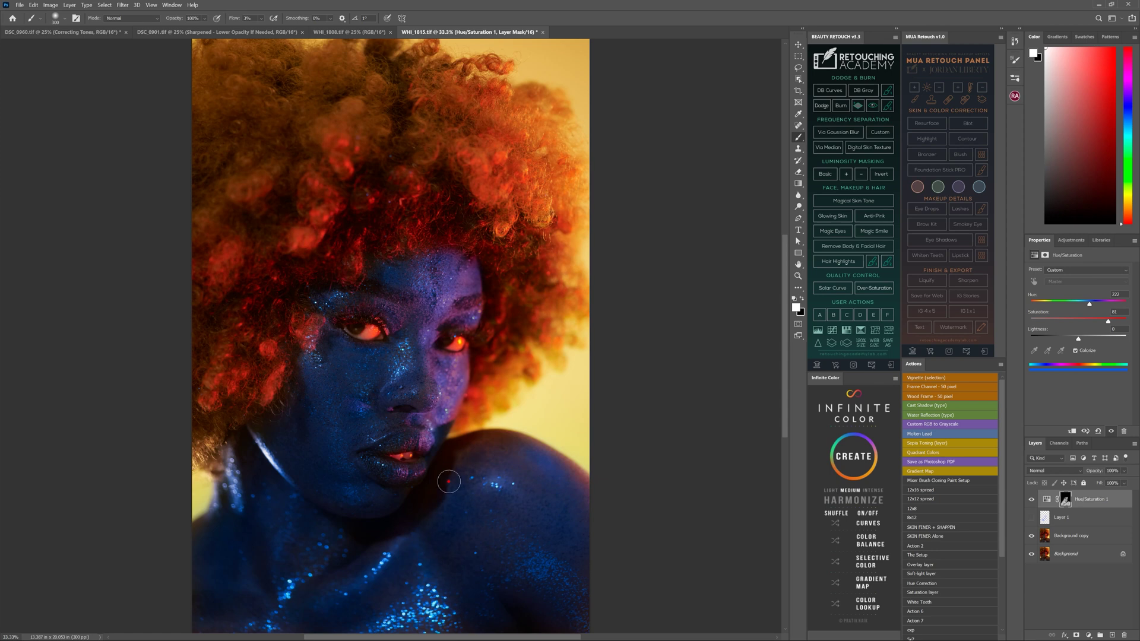
key(bracketleft)
key(bracketleft)
key(bracketleft)
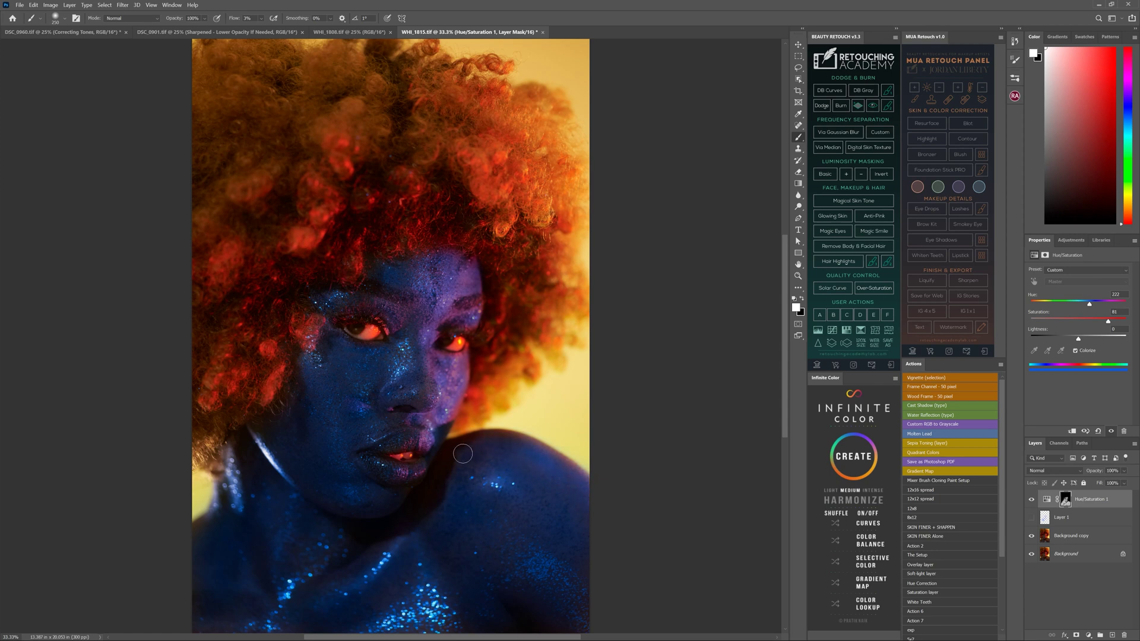
key(ctrl+j)
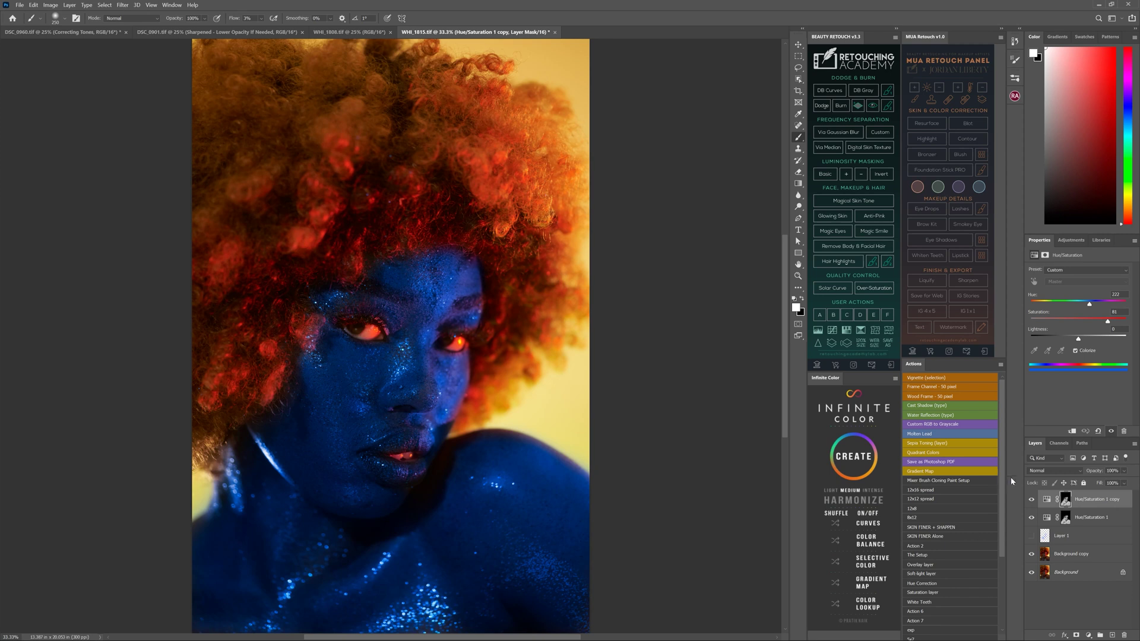
Set Hue/Saturation 1 copy to Soft Light blend mode and duplicate it again.
click(1058, 473)
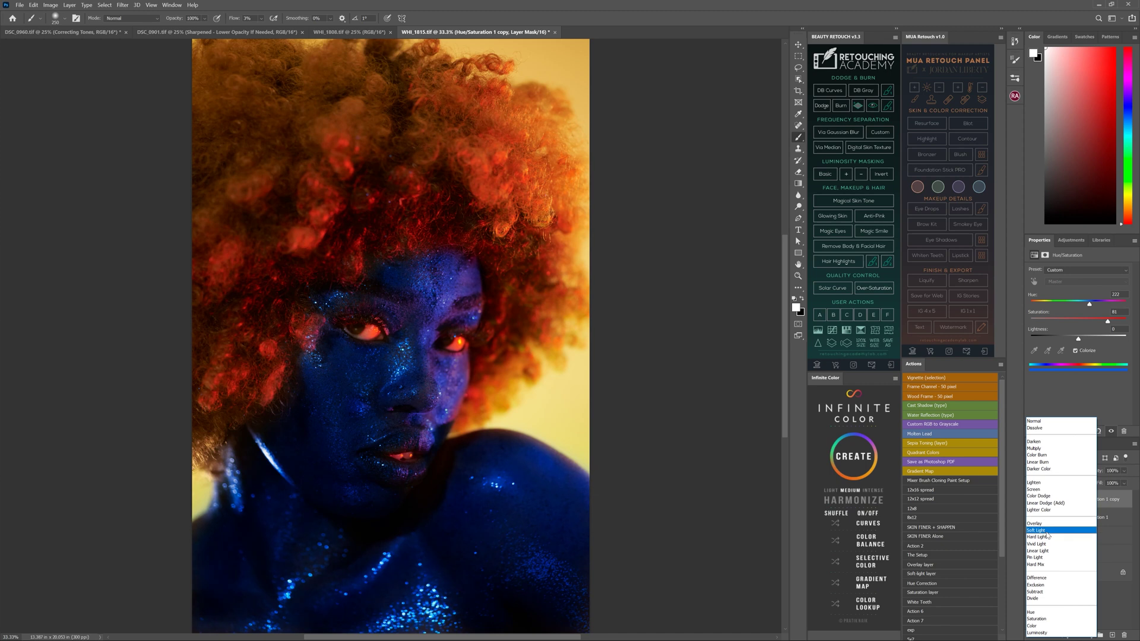
click(1048, 533)
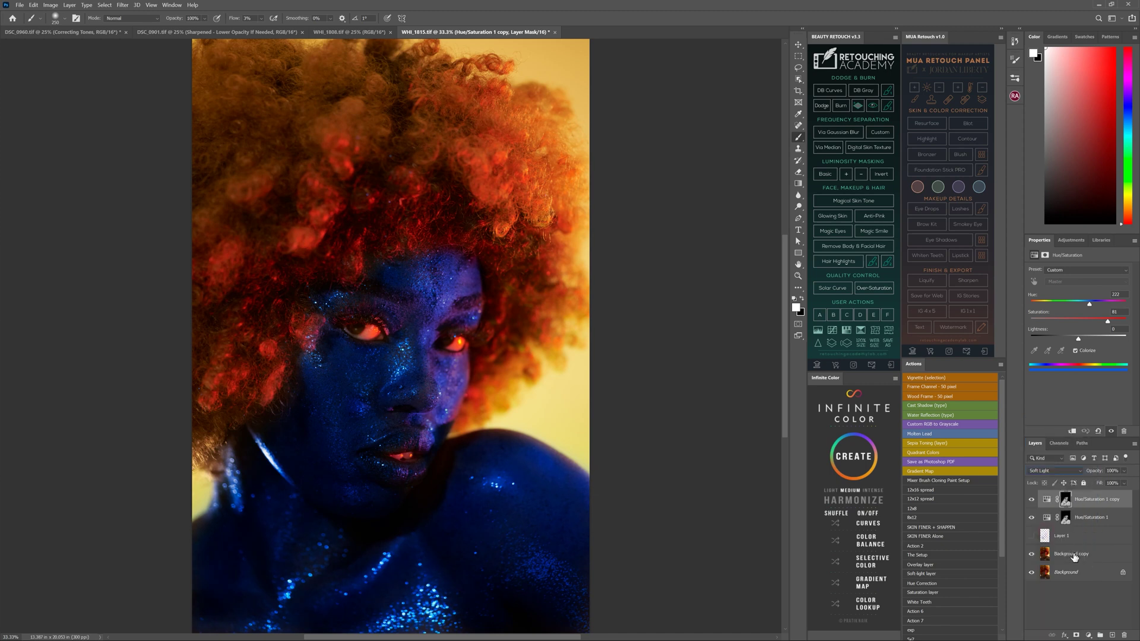
key(ctrl+j)
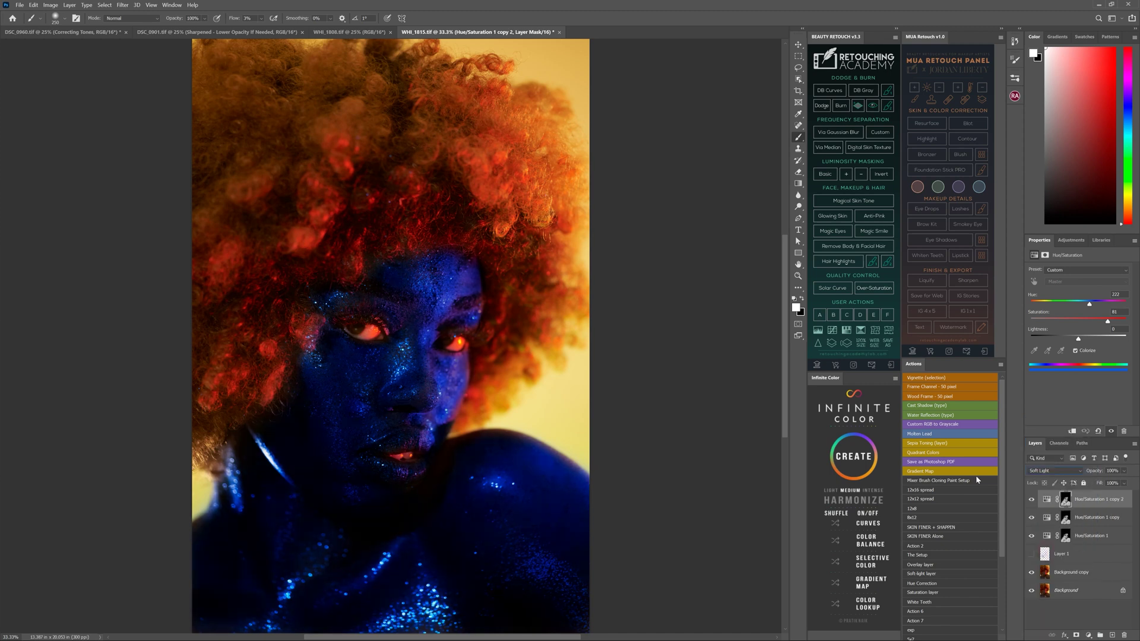
Set the newest copy to Screen and toggle visibility to compare with the original skin.
click(1065, 473)
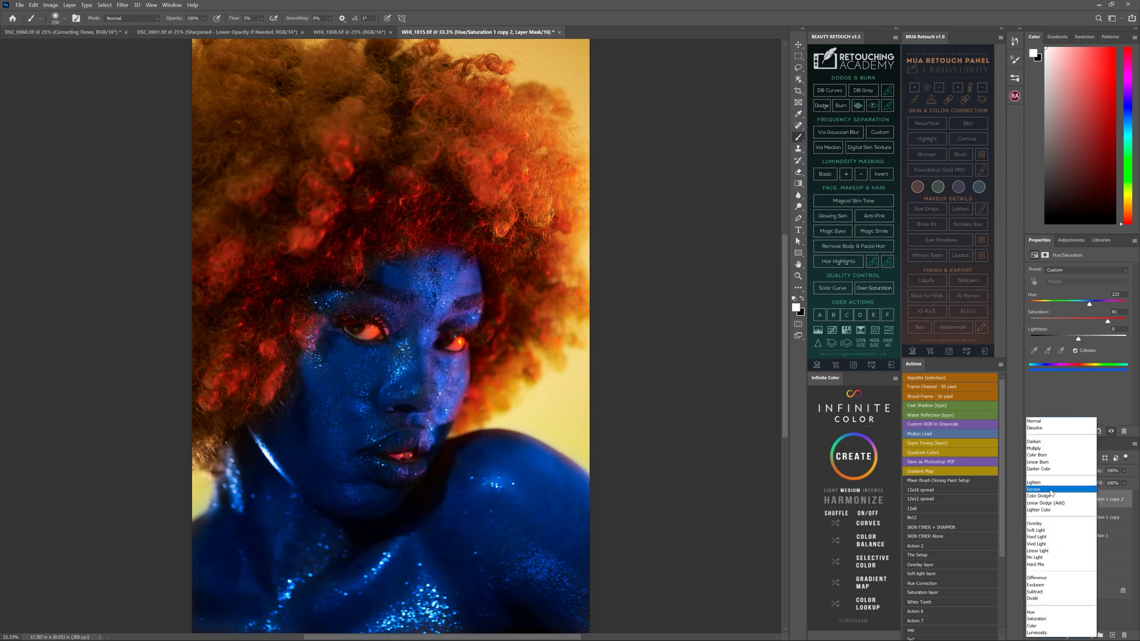
click(1050, 491)
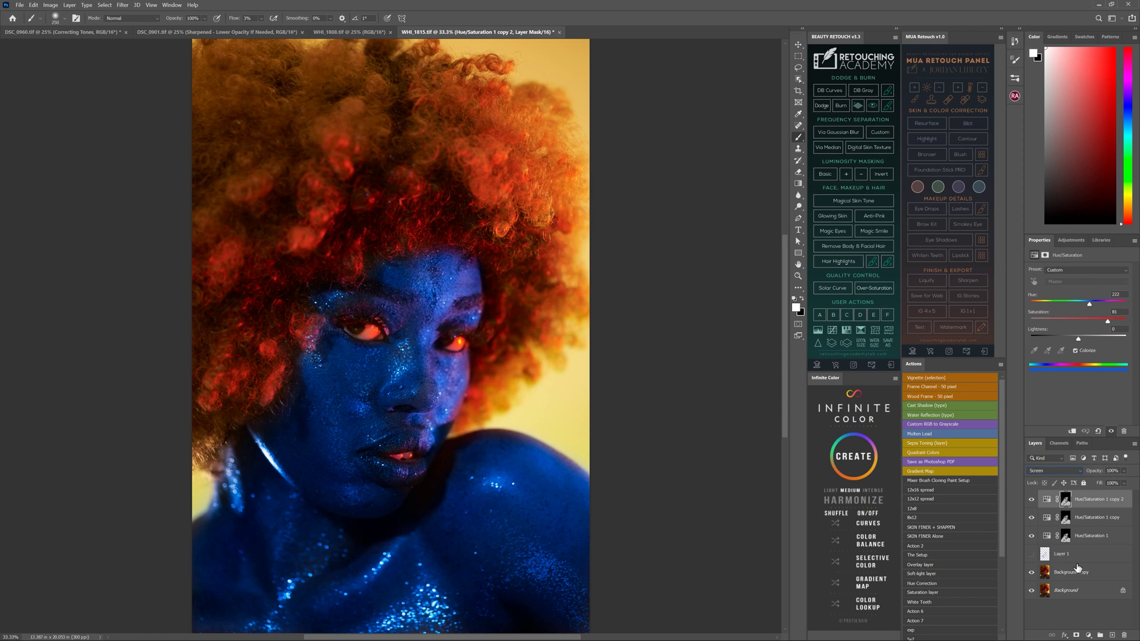
click(1032, 572)
click(1032, 572)
click(1071, 240)
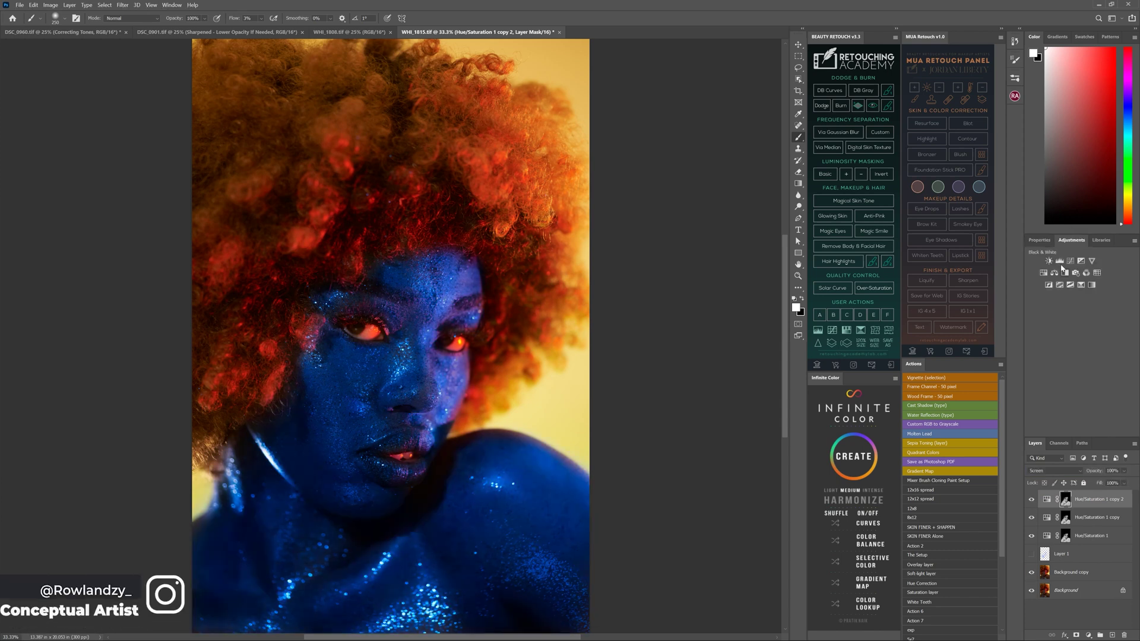
Add a Black & White adjustment with inverted mask and paint the left and upper hair grey.
click(1062, 269)
key(ctrl+i)
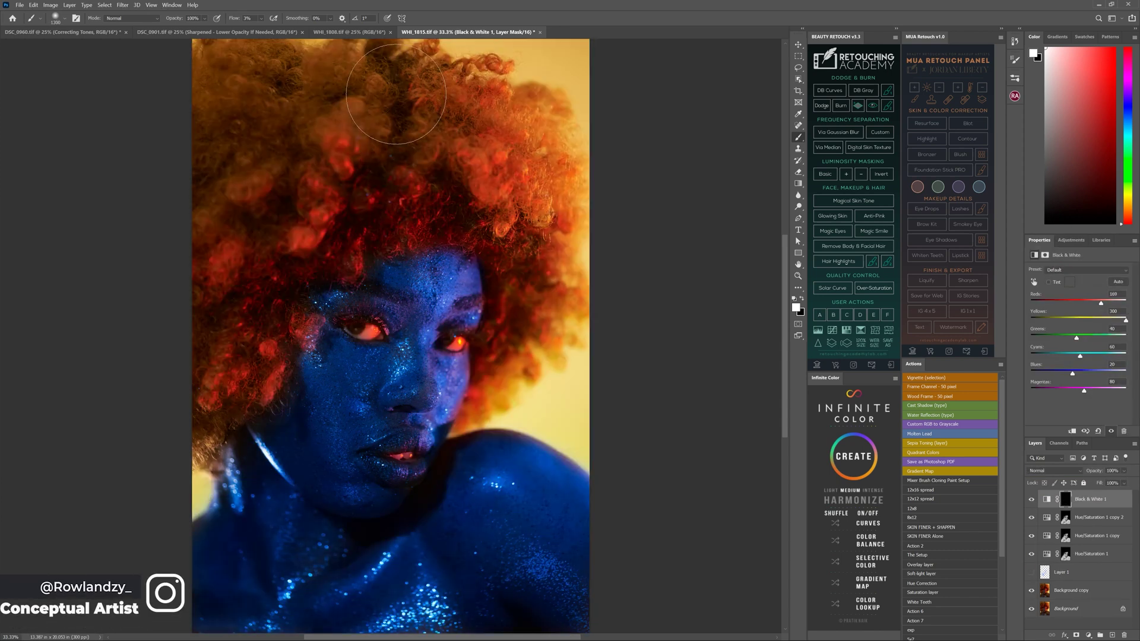
mouse_move(377, 115)
mouse_down()
mouse_move(282, 142)
mouse_move(240, 96)
mouse_move(254, 277)
mouse_up()
key(bracketleft)
key(bracketleft)
key(bracketleft)
key(bracketleft)
key(bracketleft)
key(bracketleft)
key(bracketleft)
mouse_move(316, 255)
mouse_down()
mouse_move(404, 227)
mouse_move(487, 166)
mouse_move(535, 249)
mouse_up()
key(bracketleft)
key(bracketleft)
key(bracketleft)
key(bracketleft)
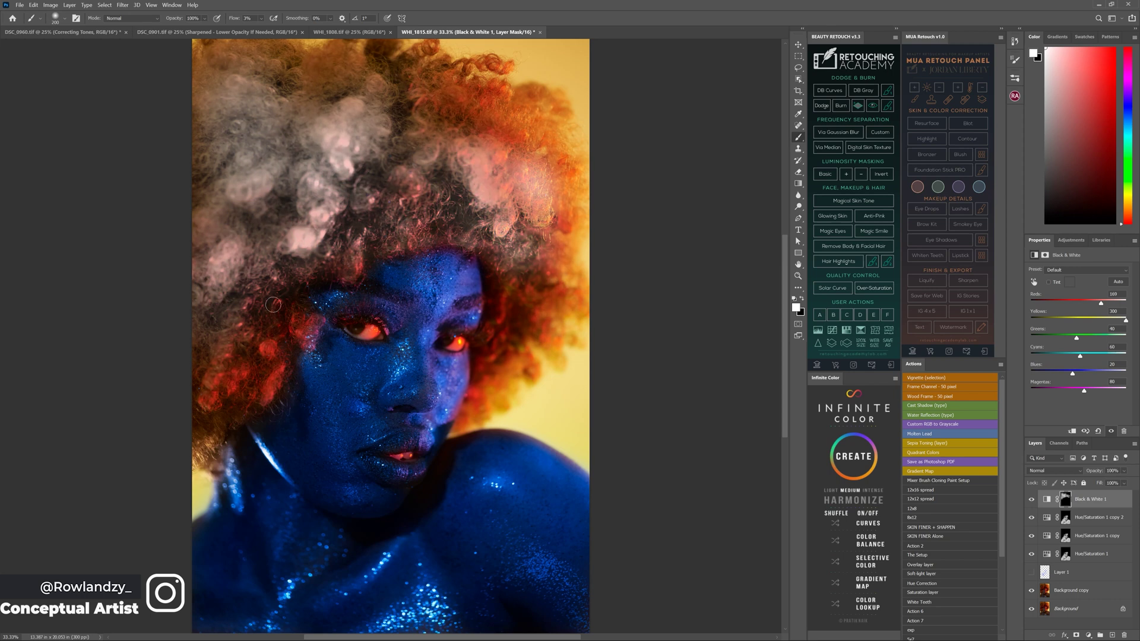
key(bracketright)
key(bracketright)
key(bracketright)
key(bracketright)
key(bracketright)
key(bracketright)
key(bracketright)
key(bracketright)
mouse_move(321, 83)
mouse_down()
mouse_move(249, 71)
mouse_move(196, 264)
mouse_up()
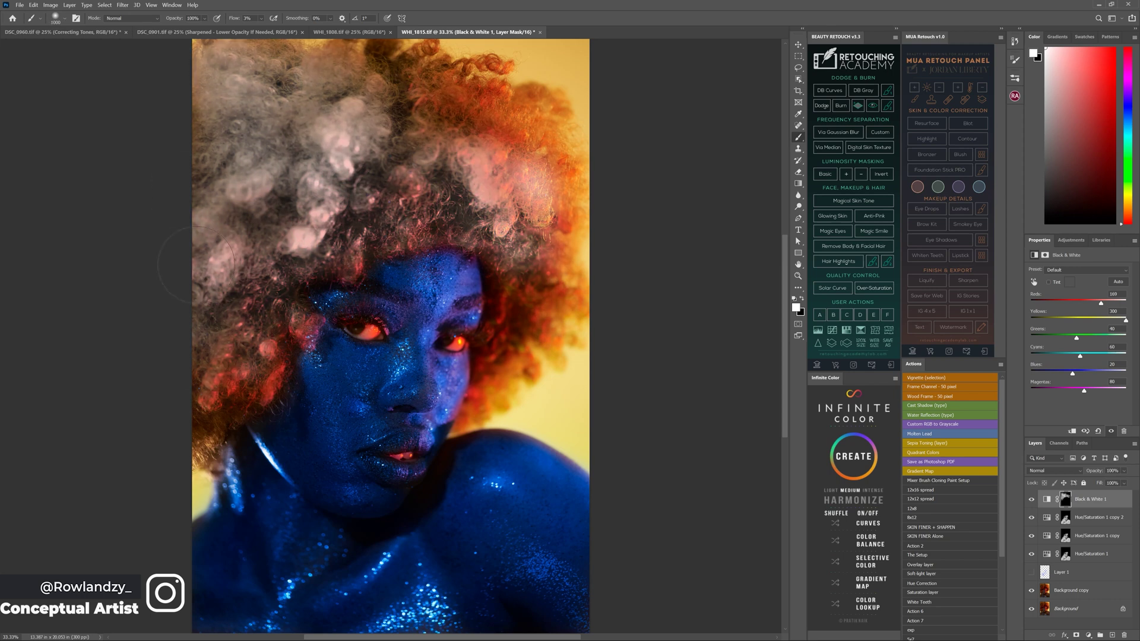
Desaturate the upper and right hair, undoing an oversized stroke and restoring some right-side colour.
key(bracketleft)
mouse_move(416, 155)
mouse_down()
mouse_move(428, 113)
mouse_move(356, 59)
mouse_move(428, 59)
mouse_move(528, 196)
mouse_move(481, 71)
mouse_move(495, 65)
mouse_up()
key(bracketleft)
key(bracketleft)
key(bracketleft)
key(bracketleft)
drag(517, 184, 428, 178)
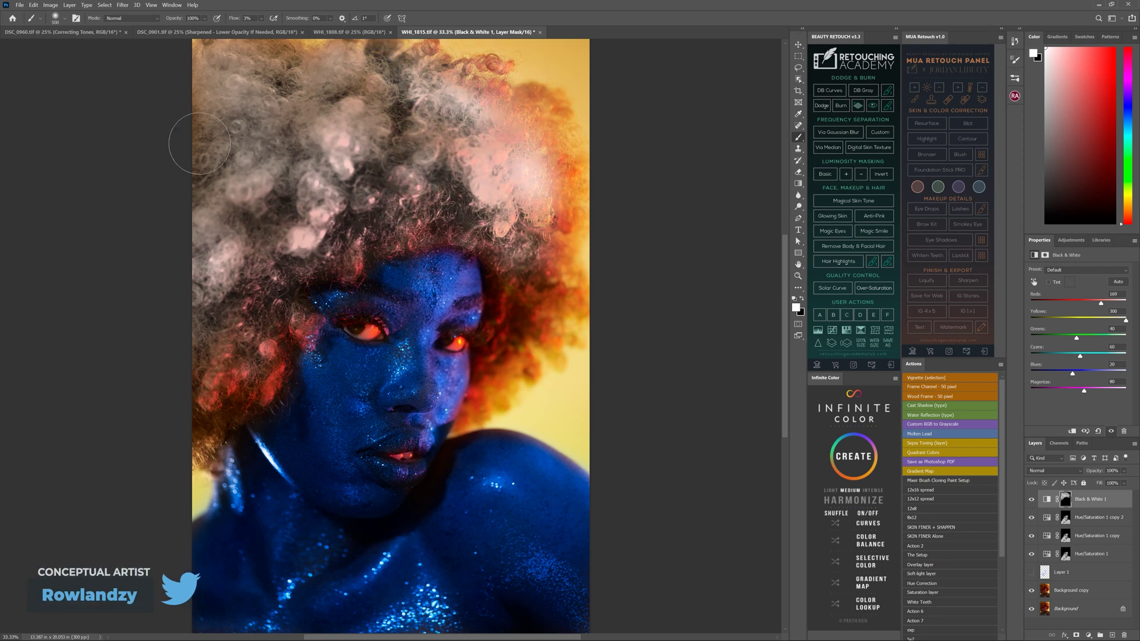
key(bracketright)
key(bracketright)
key(bracketright)
key(bracketright)
key(bracketright)
key(bracketright)
key(bracketright)
key(bracketright)
key(bracketright)
key(bracketright)
key(bracketright)
drag(209, 143, 213, 98)
mouse_move(539, 104)
mouse_down()
mouse_move(567, 141)
mouse_move(566, 64)
mouse_move(382, 52)
mouse_move(416, 34)
mouse_move(575, 166)
mouse_move(410, 139)
mouse_up()
key(ctrl+z)
key(x)
mouse_move(454, 95)
mouse_down()
mouse_move(528, 166)
mouse_move(475, 119)
mouse_up()
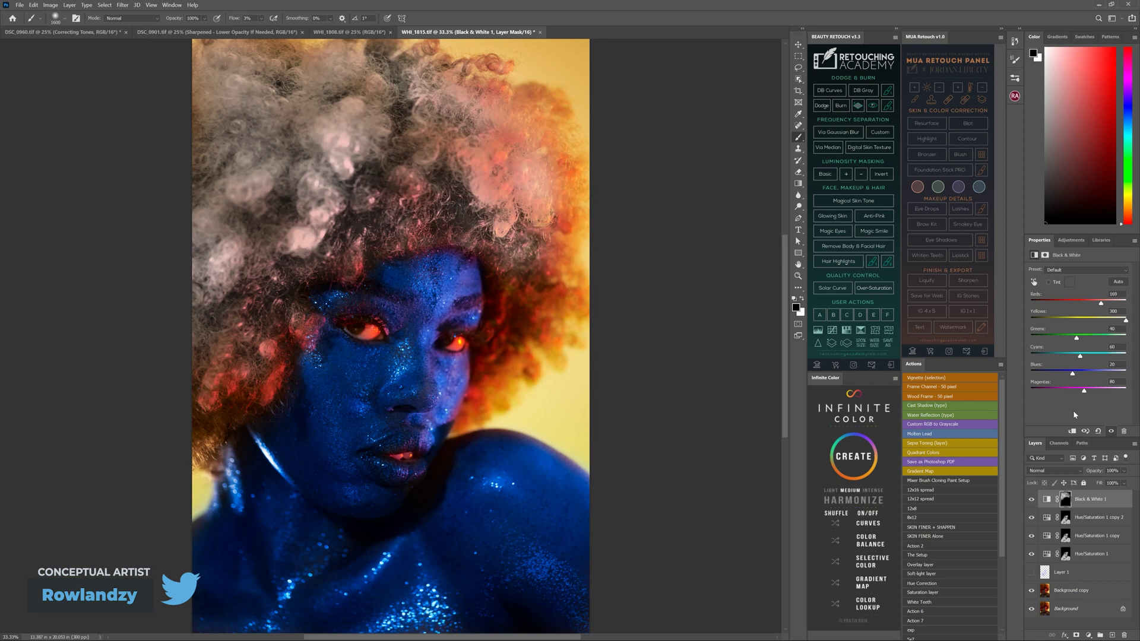
Add a Hue/Saturation adjustment clipped to the greyed hair.
click(1071, 241)
click(1048, 273)
click(1076, 351)
Colorize the hair purple at Hue 273, Saturation 86, Lightness -31.
alt+click(1086, 508)
drag(1055, 321, 1103, 321)
drag(1032, 304, 1116, 306)
drag(1078, 340, 1064, 340)
mouse_move(1092, 322)
mouse_down()
mouse_move(1113, 322)
mouse_move(1127, 304)
mouse_move(1103, 304)
mouse_up()
Spread the Black & White mask across the remaining curls, then add another Hue/Saturation adjustment.
click(1066, 516)
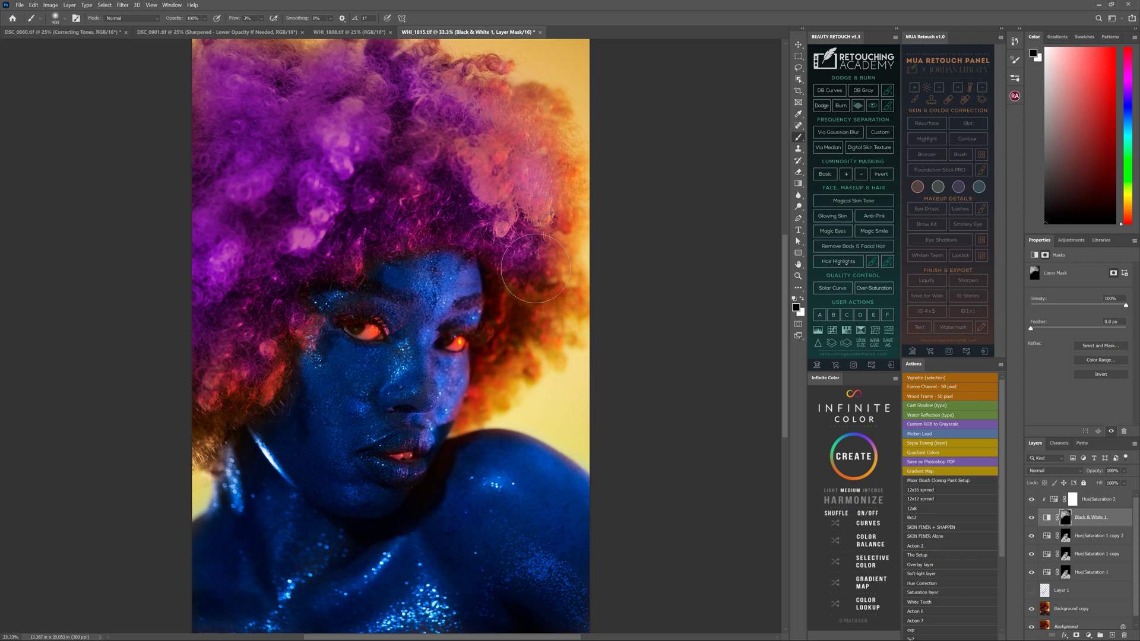
key(x)
key(bracketleft)
key(bracketleft)
key(bracketleft)
key(bracketleft)
key(bracketleft)
key(bracketleft)
key(bracketleft)
key(bracketleft)
key(bracketleft)
key(bracketleft)
key(bracketleft)
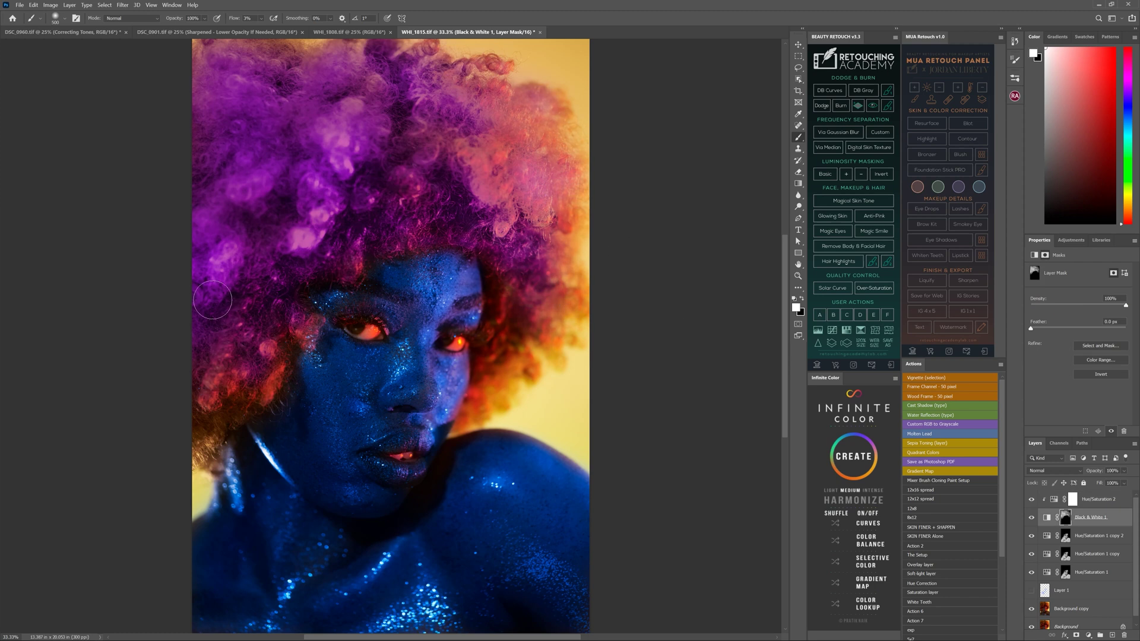
key(bracketleft)
key(bracketleft)
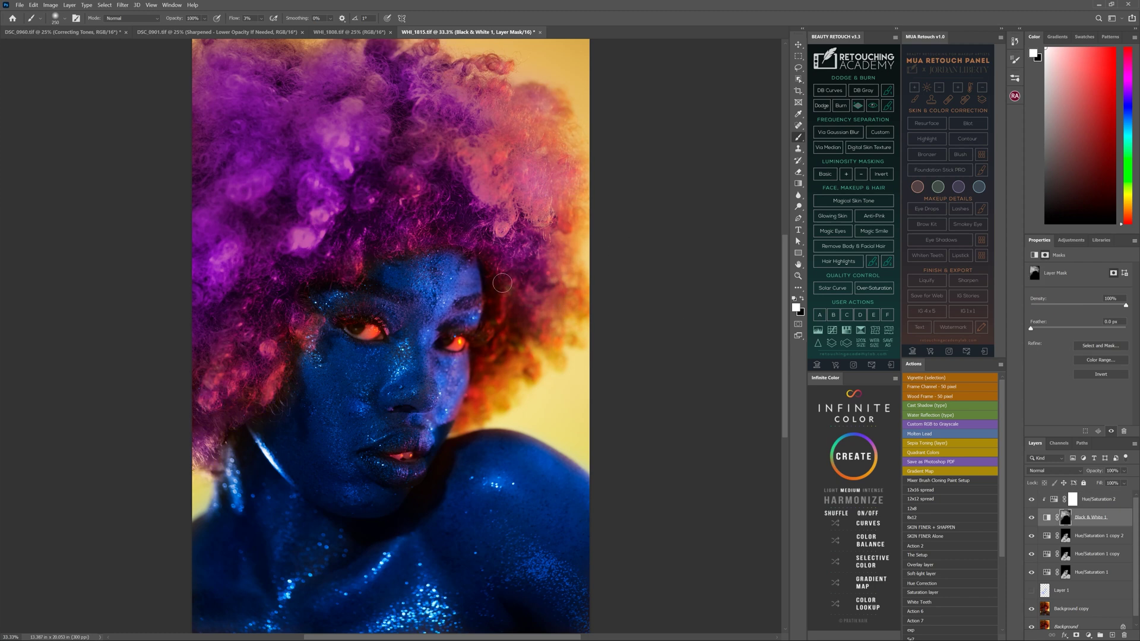
key(bracketright)
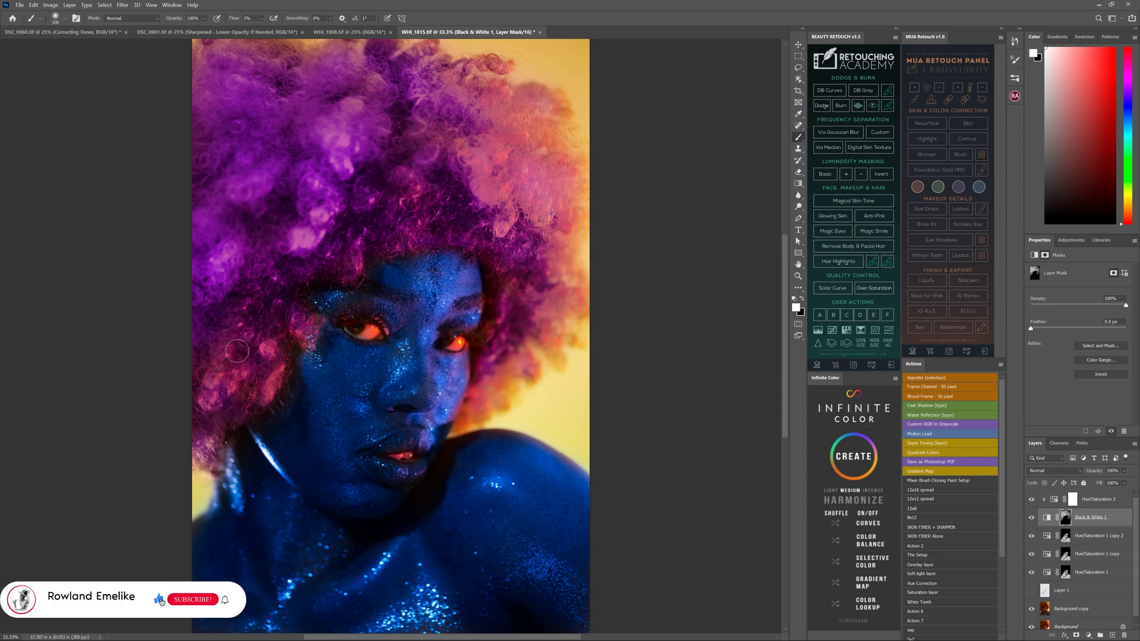
key(bracketright)
key(bracketright)
key(bracketright)
key(bracketright)
key(bracketleft)
key(bracketleft)
key(bracketleft)
key(bracketleft)
key(bracketleft)
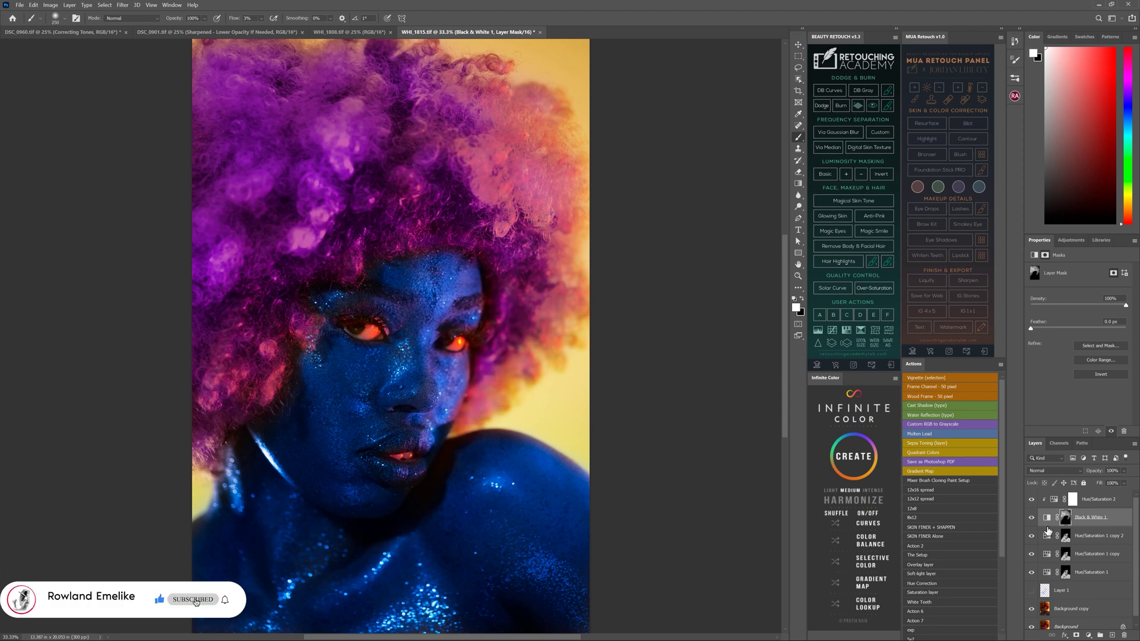
click(1084, 499)
click(1070, 240)
click(1035, 276)
Colorize Hue/Saturation 3 pink-magenta (Hue 289, Lightness +6), masked to right hair and background.
click(1075, 350)
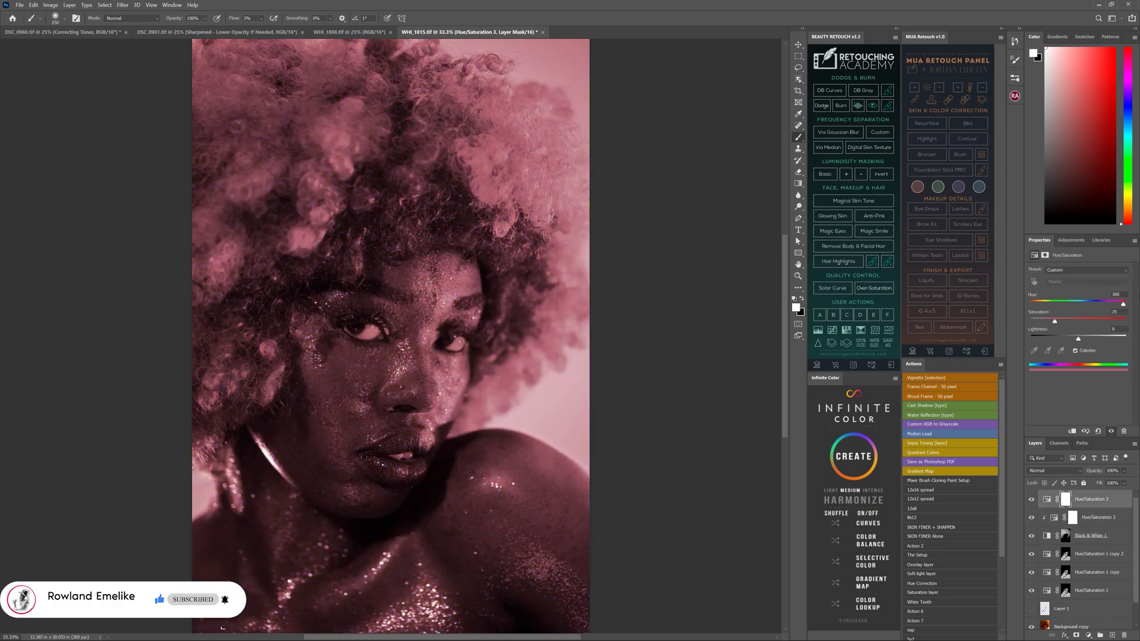
mouse_move(1122, 304)
mouse_down()
mouse_move(1061, 304)
mouse_move(1123, 321)
mouse_up()
key(ctrl+i)
key(bracketright)
key(bracketright)
key(bracketright)
key(bracketright)
key(bracketright)
key(bracketright)
key(bracketright)
key(bracketright)
key(bracketright)
key(bracketright)
key(bracketright)
key(bracketright)
key(bracketright)
key(bracketright)
key(bracketright)
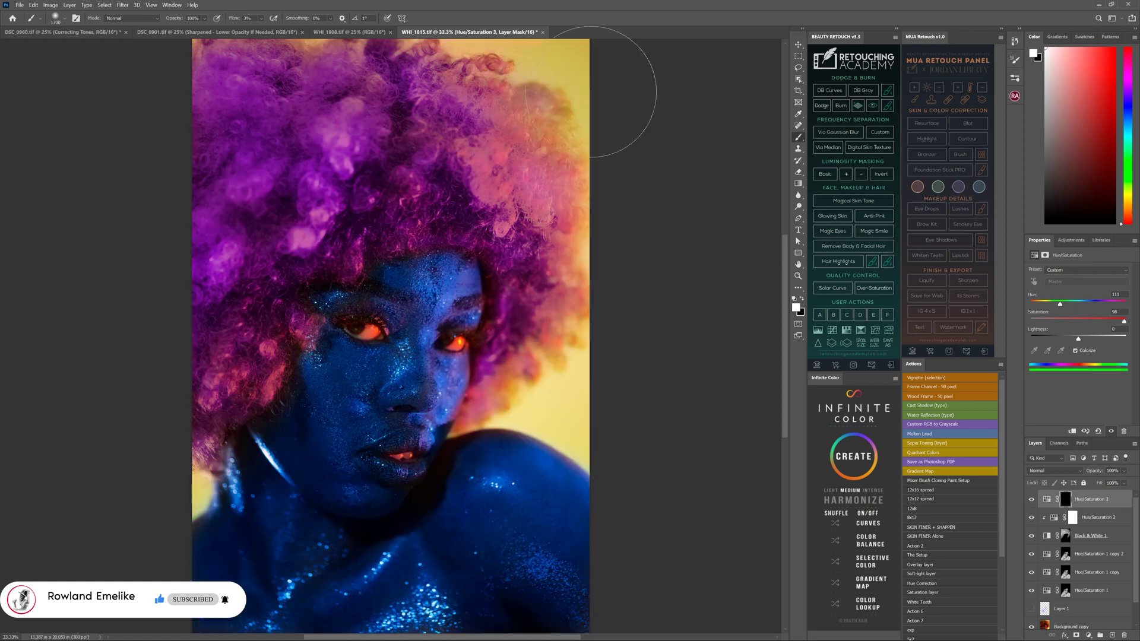
mouse_move(591, 92)
mouse_down()
mouse_move(566, 67)
mouse_move(570, 353)
mouse_move(499, 428)
mouse_up()
mouse_move(514, 230)
mouse_down()
mouse_move(549, 362)
mouse_move(457, 59)
mouse_move(514, 360)
mouse_up()
key(bracketleft)
key(bracketleft)
key(bracketleft)
key(bracketleft)
key(bracketleft)
key(bracketleft)
key(bracketleft)
key(bracketleft)
key(bracketleft)
key(bracketleft)
key(bracketright)
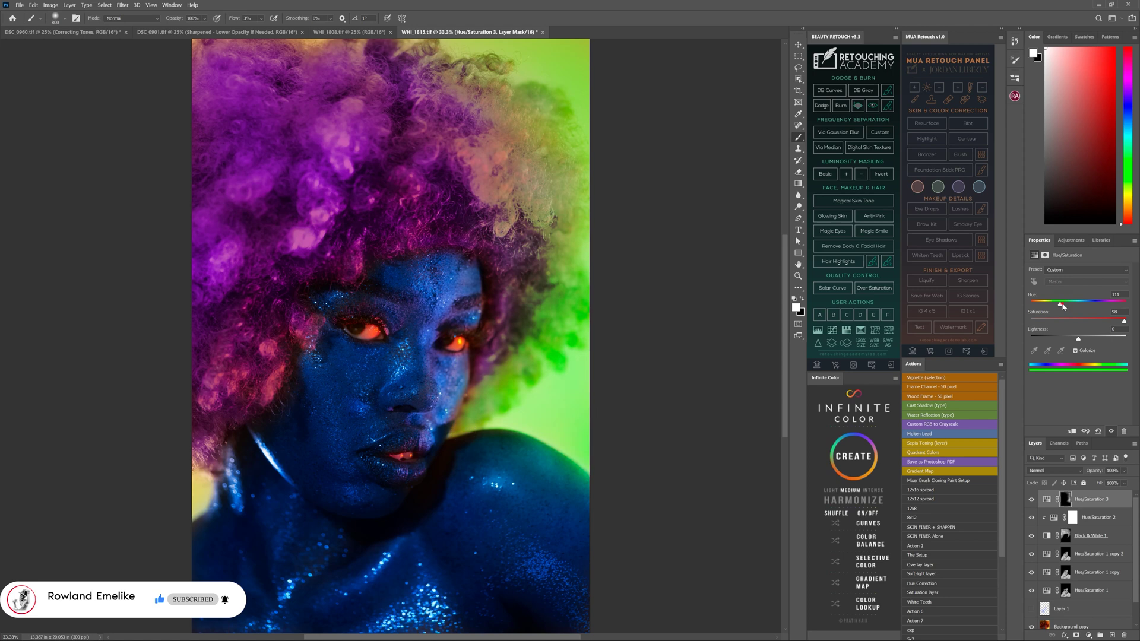
mouse_move(1060, 304)
mouse_down()
mouse_move(1119, 305)
mouse_move(1107, 304)
mouse_up()
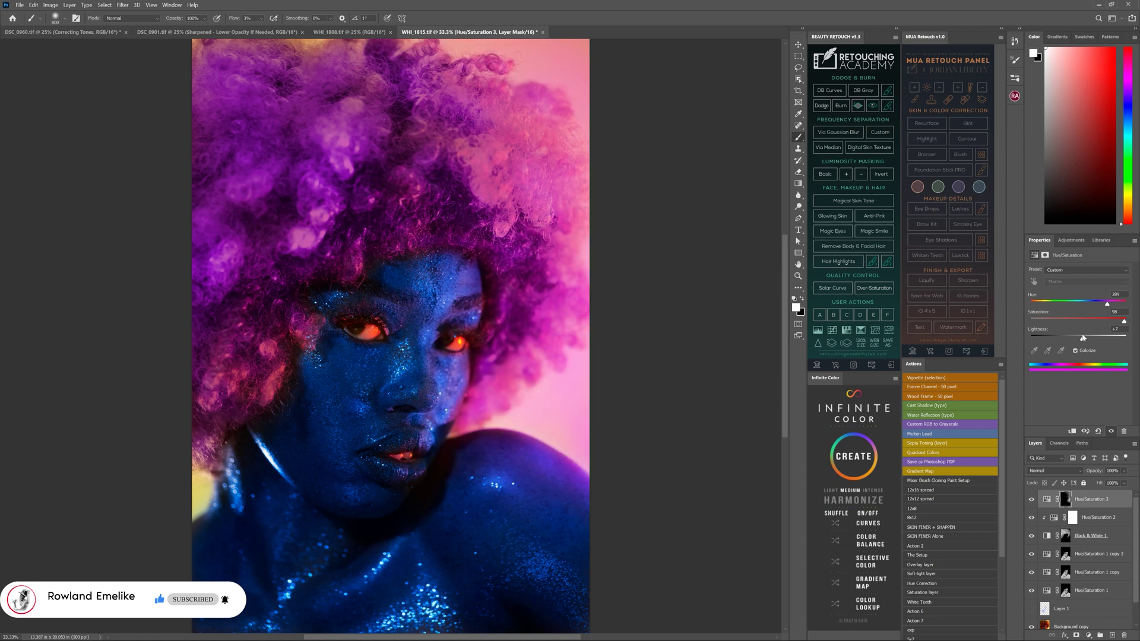
drag(1078, 339, 1081, 339)
drag(211, 493, 208, 498)
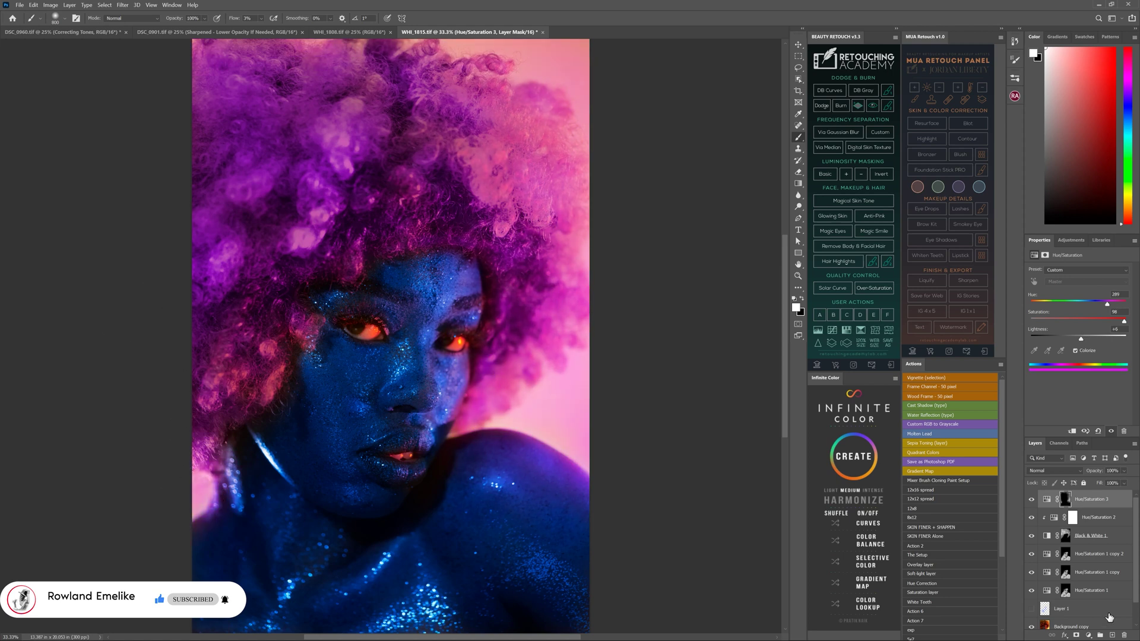
Add a new empty layer and a Black & White adjustment with brighter Reds and Yellows.
click(1112, 635)
click(1072, 241)
click(1066, 273)
mouse_move(1076, 304)
mouse_down()
mouse_move(1125, 303)
mouse_move(1112, 321)
mouse_up()
Invert the Black & White 2 mask and paint both irises and eye whites paler.
key(ctrl+i)
key(ctrl+plus)
key(ctrl+plus)
key(ctrl+plus)
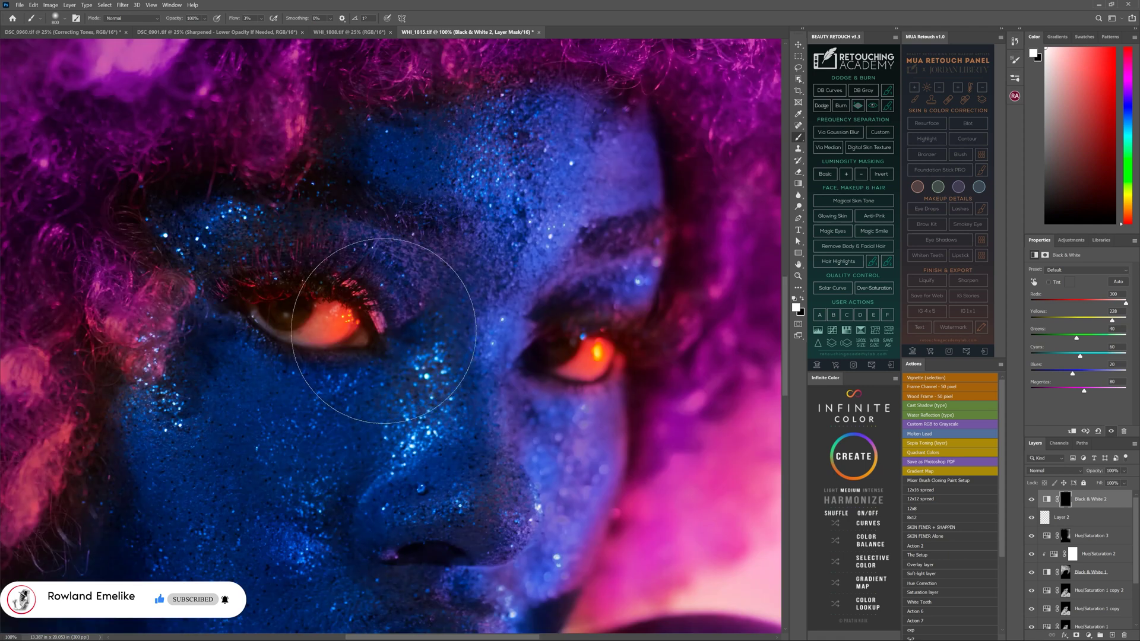
key(bracketleft)
key(bracketleft)
key(bracketleft)
key(bracketleft)
key(bracketleft)
key(bracketleft)
key(bracketleft)
key(bracketleft)
key(bracketleft)
key(bracketleft)
key(bracketleft)
key(bracketleft)
key(bracketleft)
key(bracketleft)
key(bracketleft)
key(bracketleft)
key(bracketleft)
key(bracketleft)
mouse_move(335, 304)
mouse_down()
mouse_move(342, 332)
mouse_move(320, 324)
mouse_move(305, 335)
mouse_move(327, 331)
mouse_move(300, 326)
mouse_up()
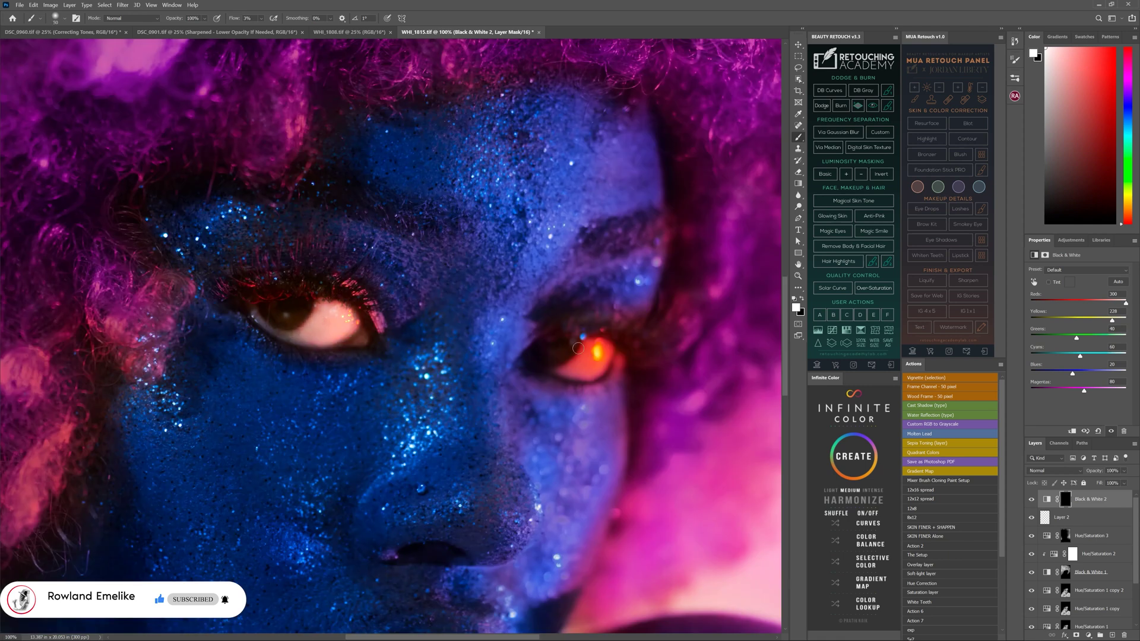
mouse_move(579, 349)
mouse_down()
mouse_move(597, 354)
mouse_move(579, 363)
mouse_move(605, 354)
mouse_move(597, 365)
mouse_move(600, 343)
mouse_up()
key(bracketright)
key(bracketright)
key(bracketright)
drag(327, 321, 341, 324)
Run the Dodge - Brighten action twice on the eyes, comparing before and after.
click(822, 106)
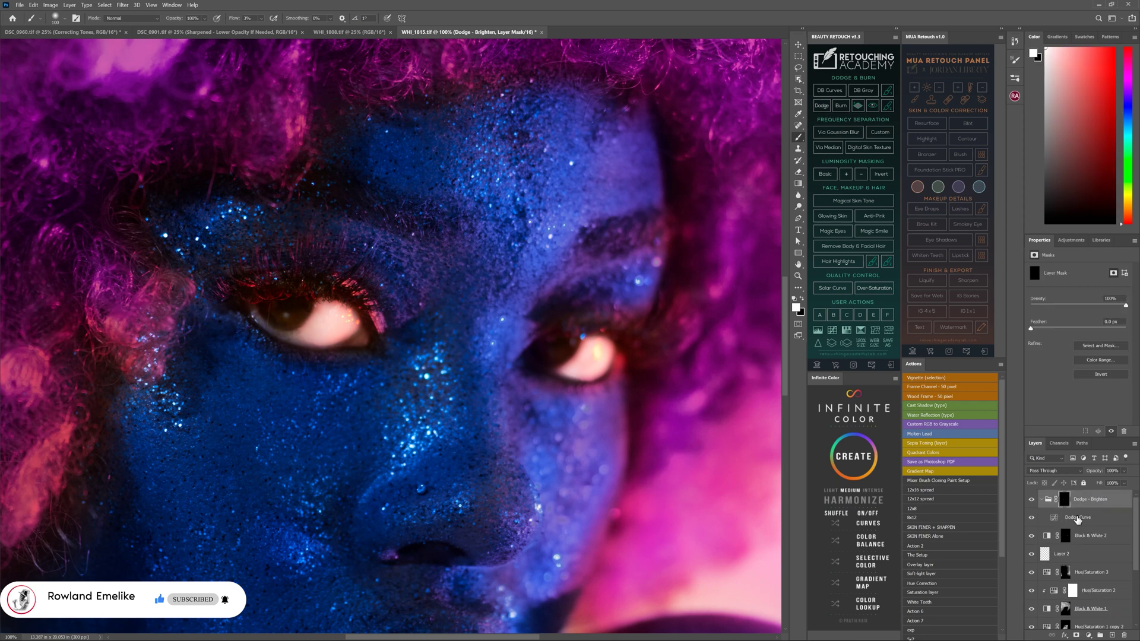
key(bracketleft)
key(bracketleft)
key(bracketleft)
click(1032, 501)
click(1032, 501)
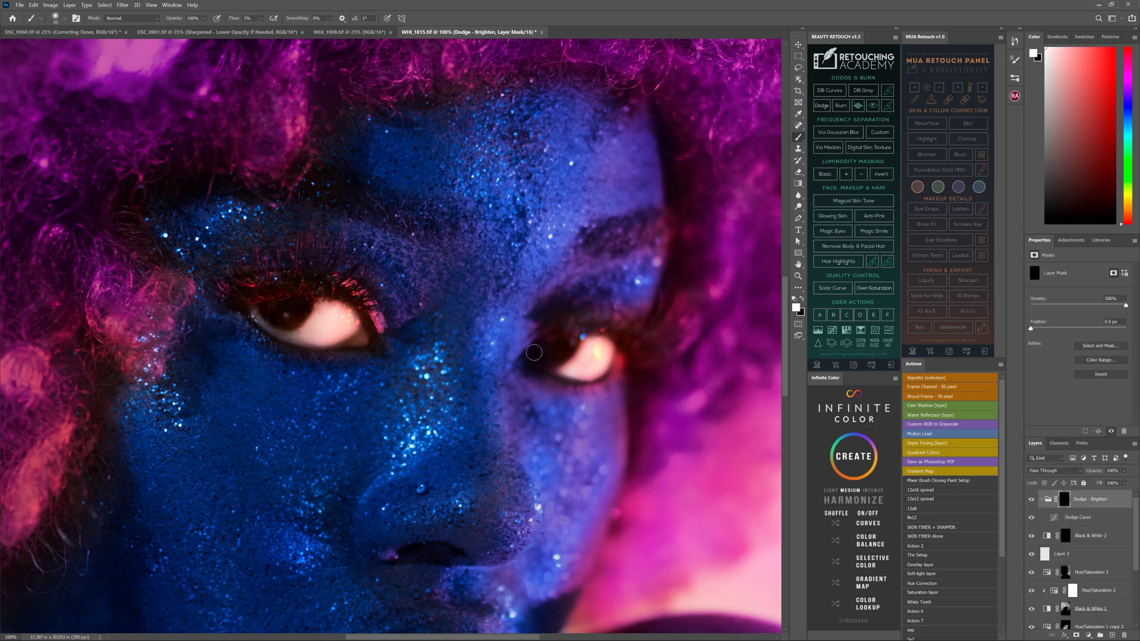
click(832, 231)
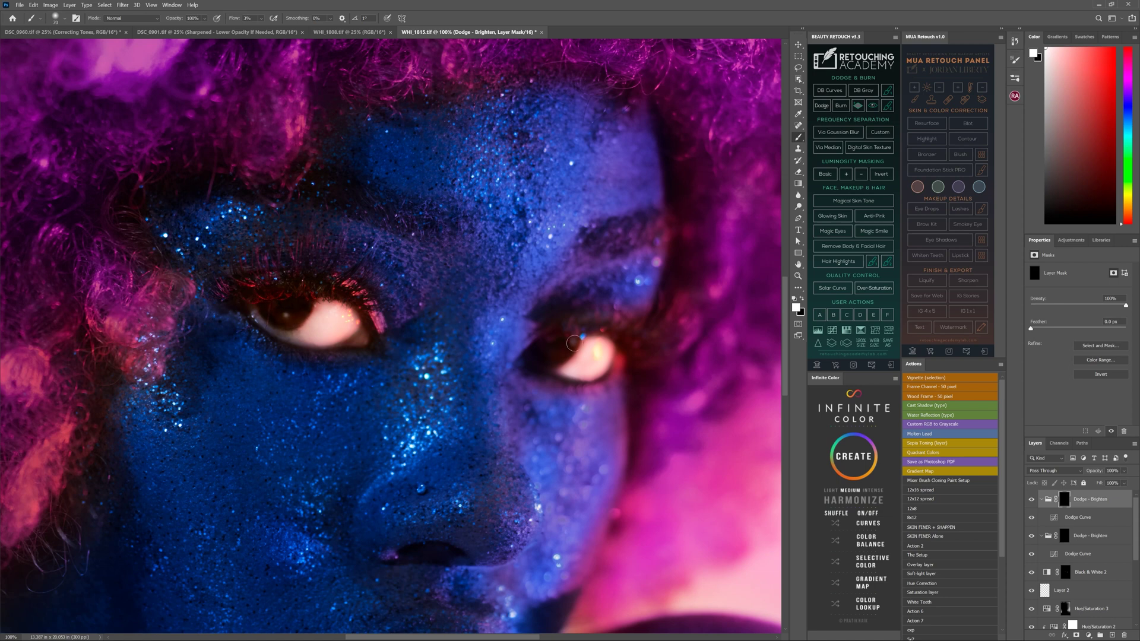
key(ctrl+0)
click(1067, 570)
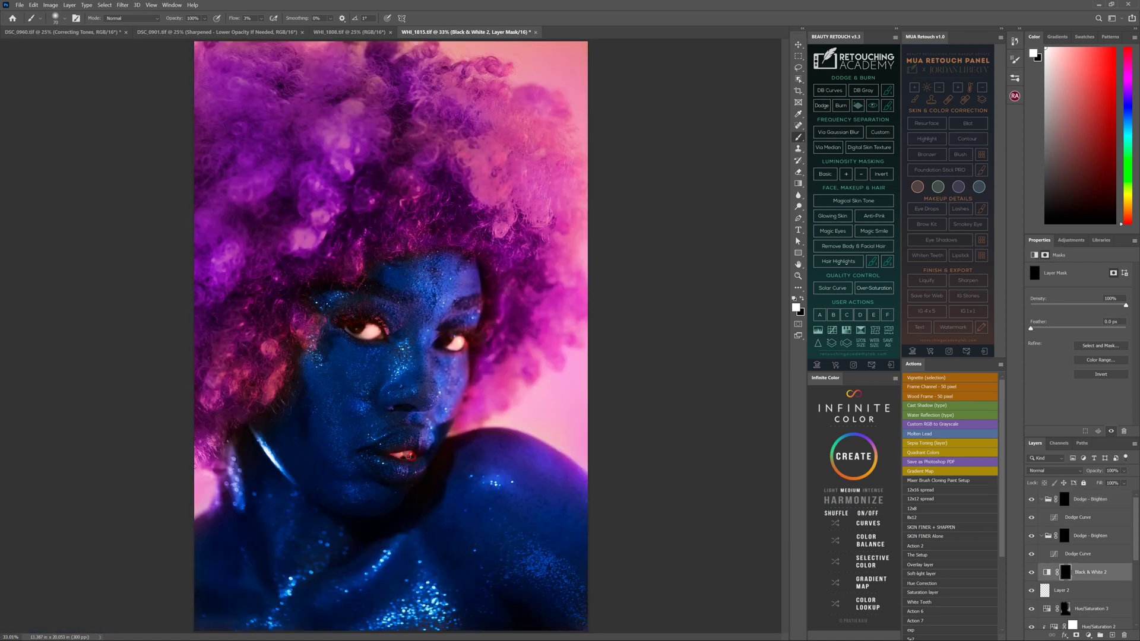
Add a strongly saturated green colorized Hue/Saturation adjustment with its mask inverted to hide it.
key(bracketright)
key(bracketright)
key(bracketright)
key(bracketright)
key(bracketright)
key(bracketright)
key(bracketright)
key(bracketright)
key(x)
click(451, 350)
click(1042, 499)
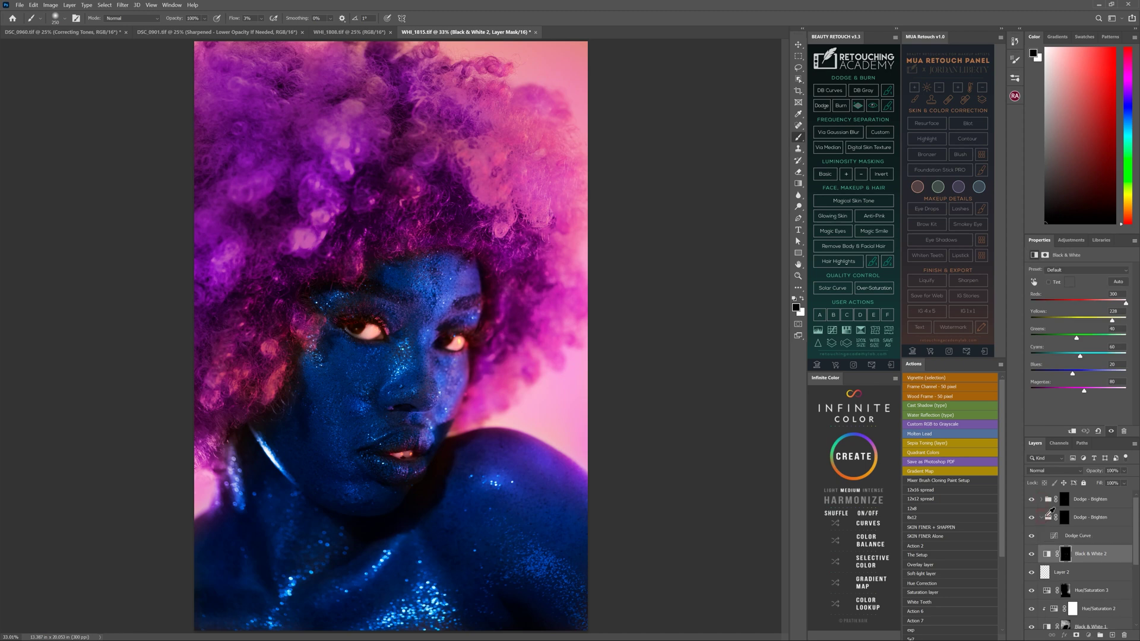
click(1042, 517)
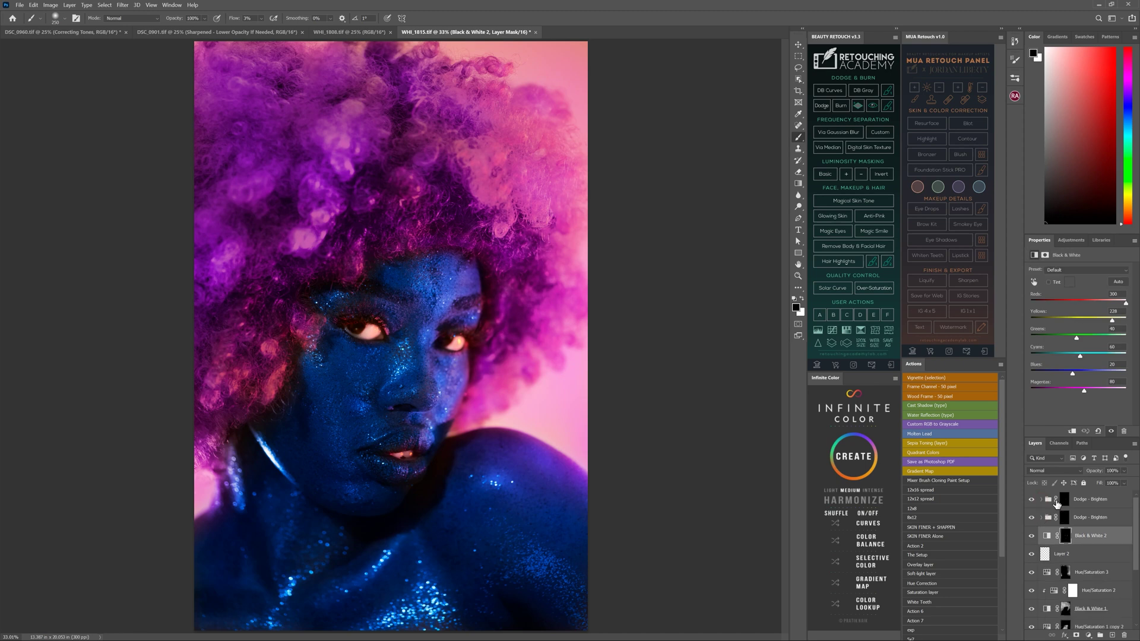
click(1072, 240)
click(1044, 273)
click(1076, 351)
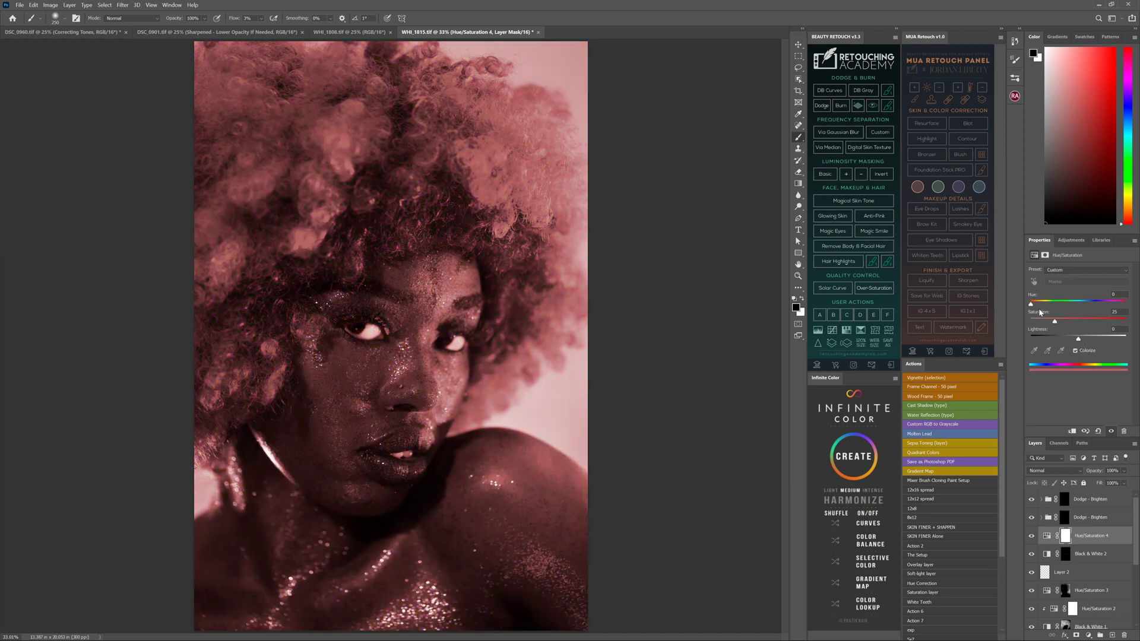
click(1056, 304)
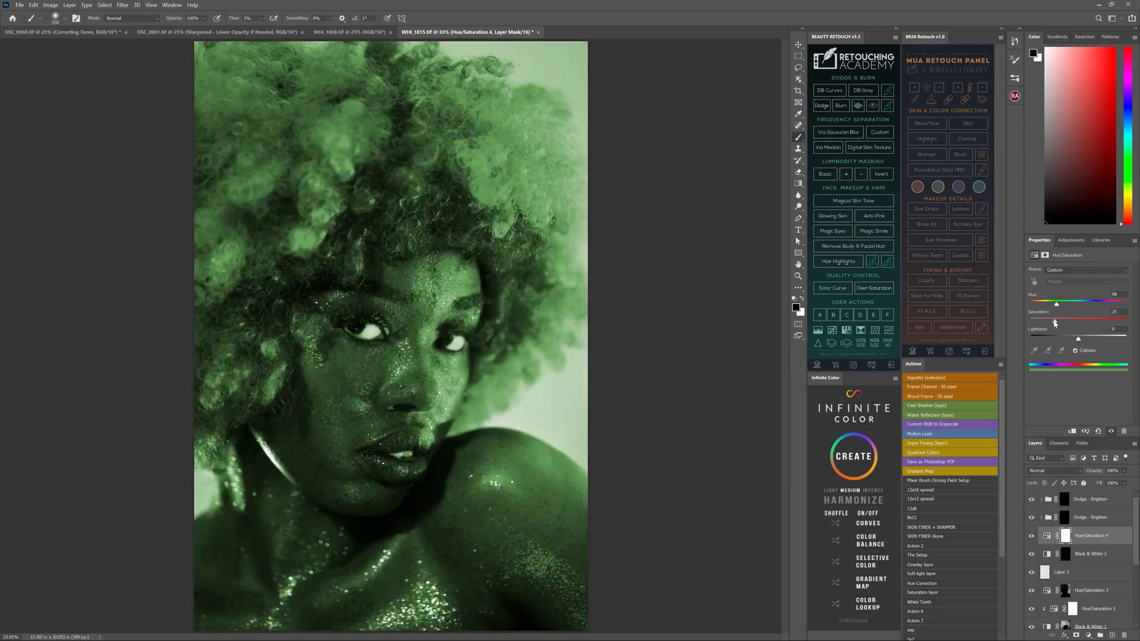
drag(1055, 323, 1110, 321)
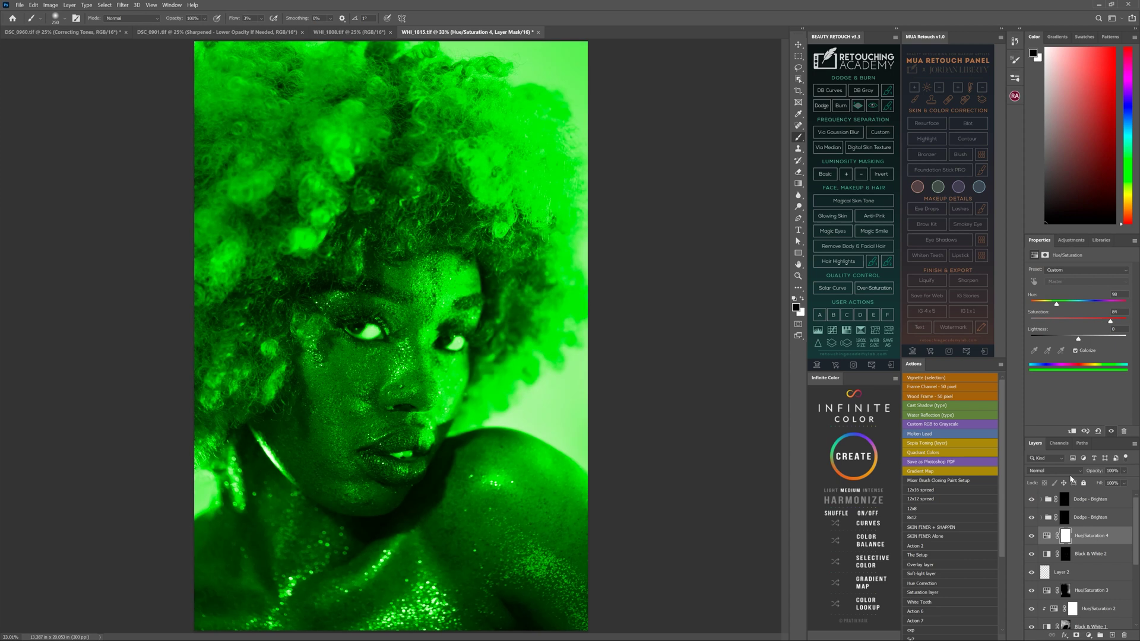
key(ctrl+i)
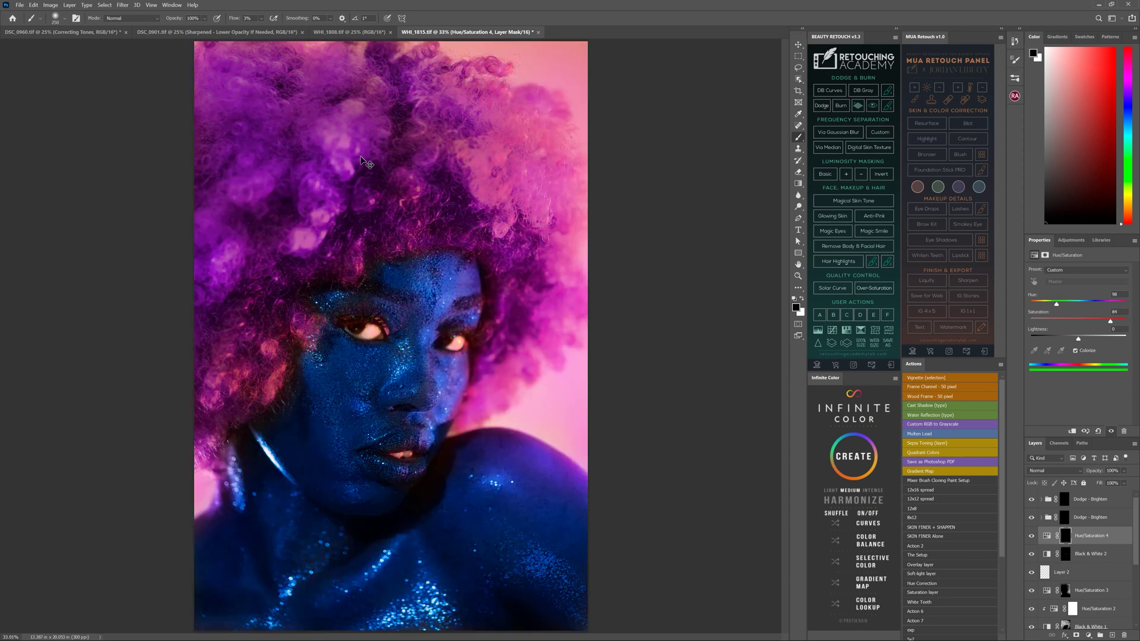
Paint white on the mask over both irises to reveal the green, then add a new empty layer.
key(ctrl+plus)
key(ctrl+plus)
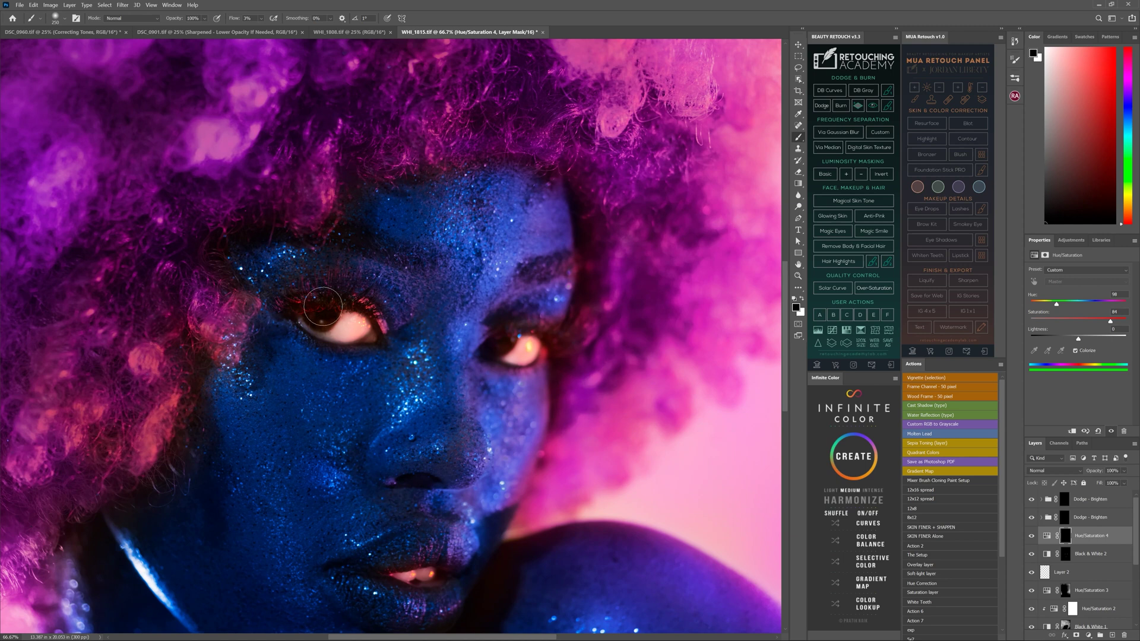
key(ctrl+plus)
key(ctrl+plus)
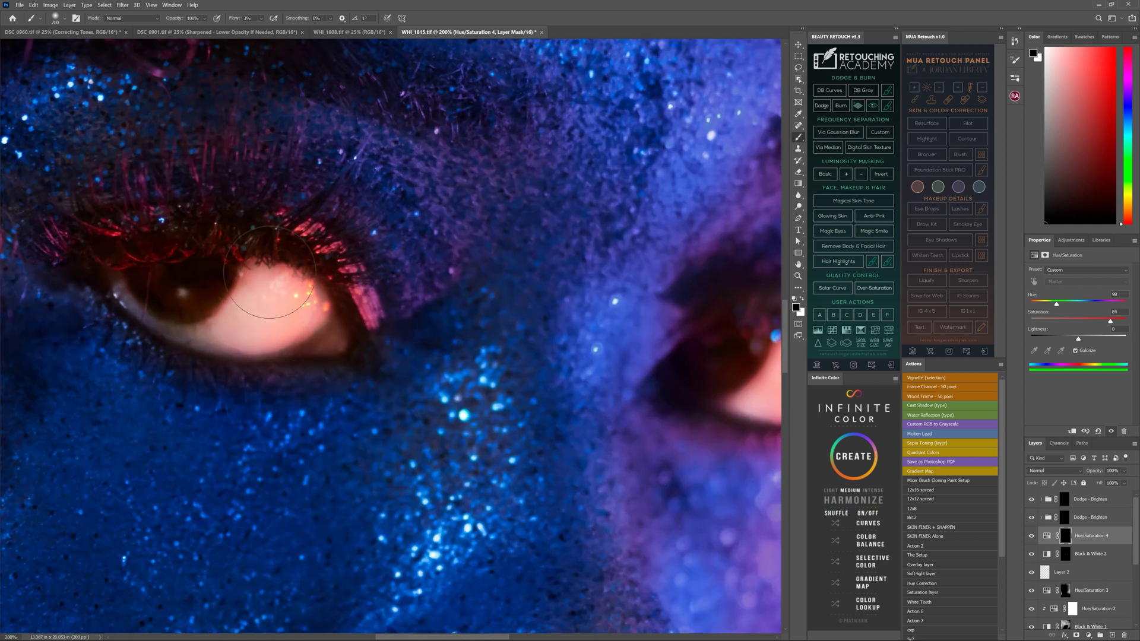
key(bracketleft)
key(bracketleft)
key(bracketleft)
key(bracketleft)
key(bracketleft)
key(bracketleft)
key(x)
mouse_move(160, 293)
mouse_down()
mouse_move(188, 308)
mouse_move(219, 287)
mouse_move(193, 311)
mouse_move(220, 283)
mouse_move(182, 294)
mouse_move(199, 276)
mouse_move(183, 301)
mouse_move(155, 284)
mouse_up()
key(bracketleft)
key(bracketleft)
key(bracketleft)
key(bracketleft)
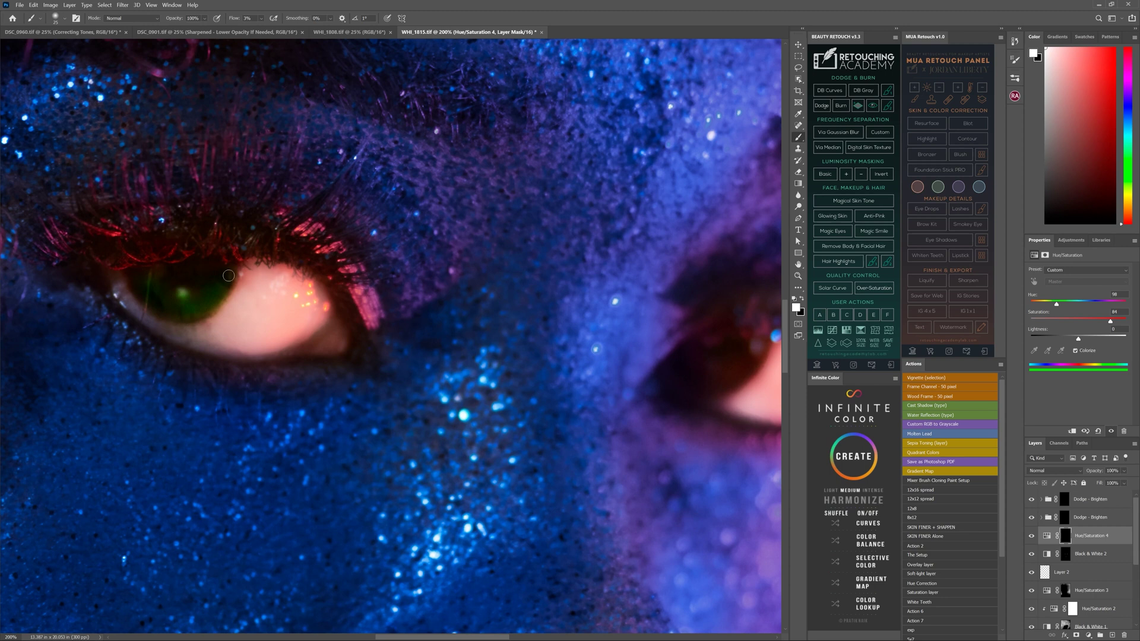
mouse_move(747, 356)
mouse_down()
mouse_move(470, 290)
mouse_move(312, 267)
mouse_move(255, 283)
mouse_move(310, 265)
mouse_move(303, 277)
mouse_move(331, 311)
mouse_up()
key(bracketright)
key(bracketright)
key(bracketright)
key(bracketright)
drag(488, 220, 437, 235)
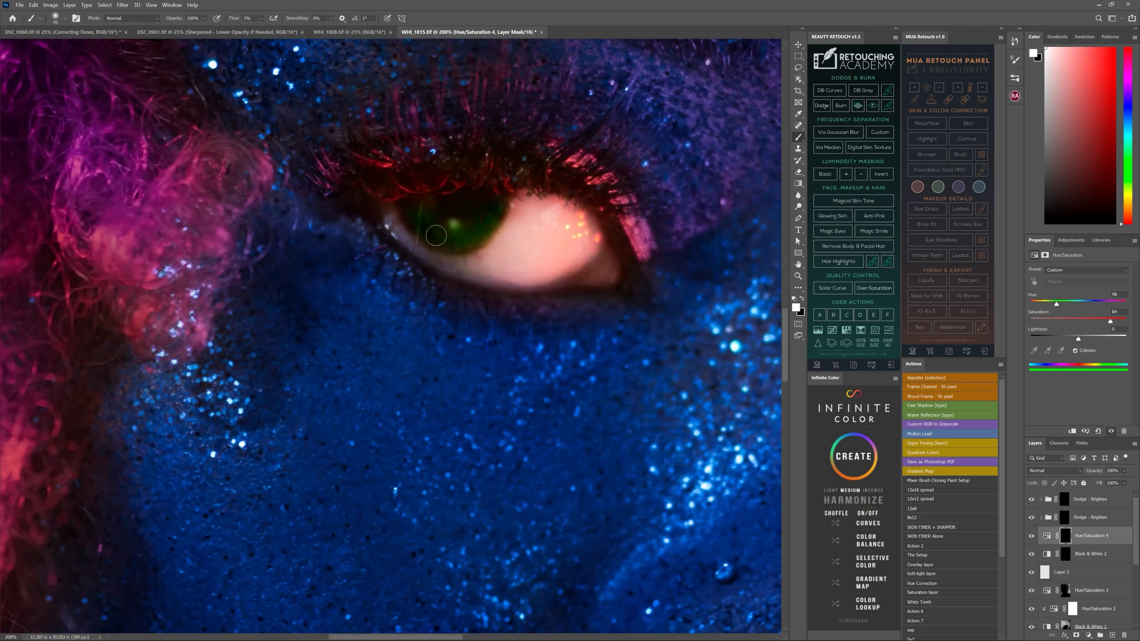
click(1113, 635)
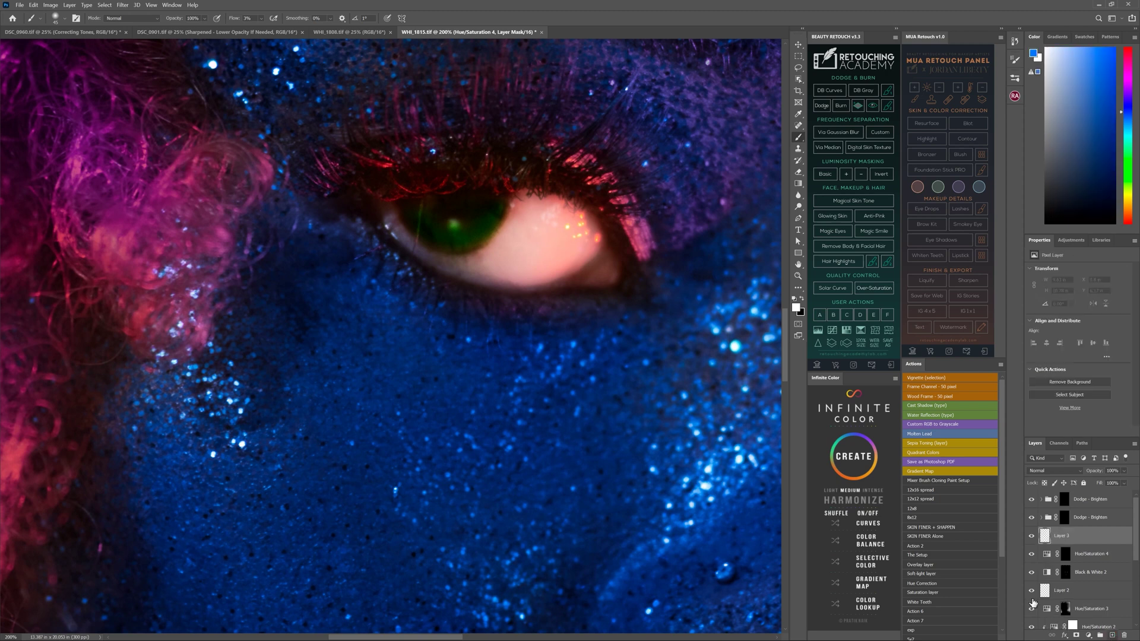
Paint a curved white highlight streak in the left iris on Layer 3.
key(j)
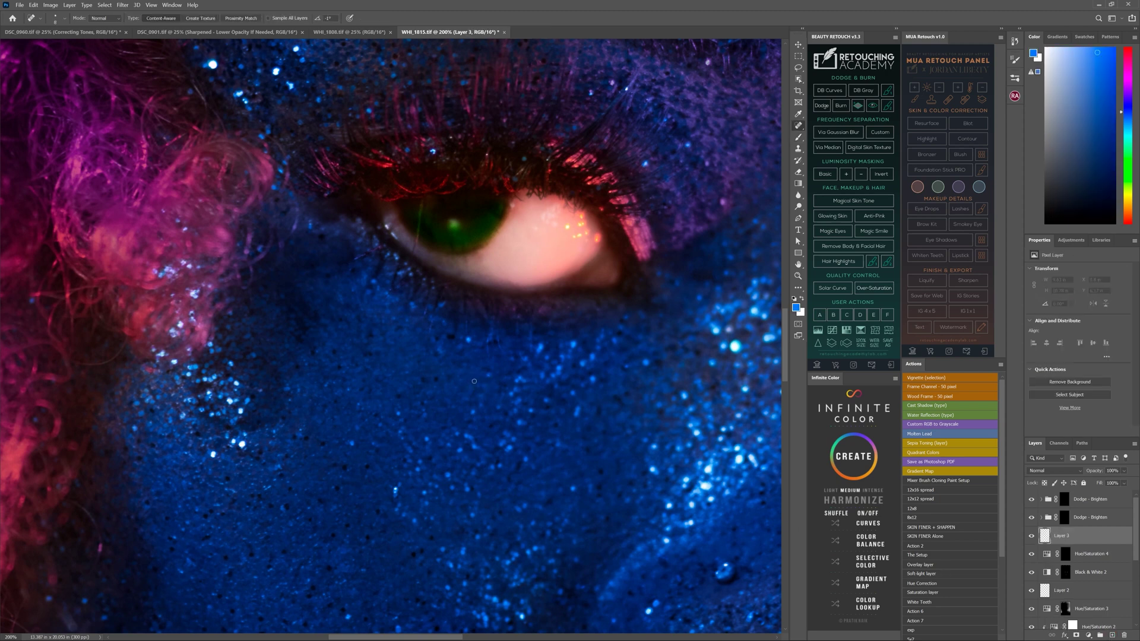
key(b)
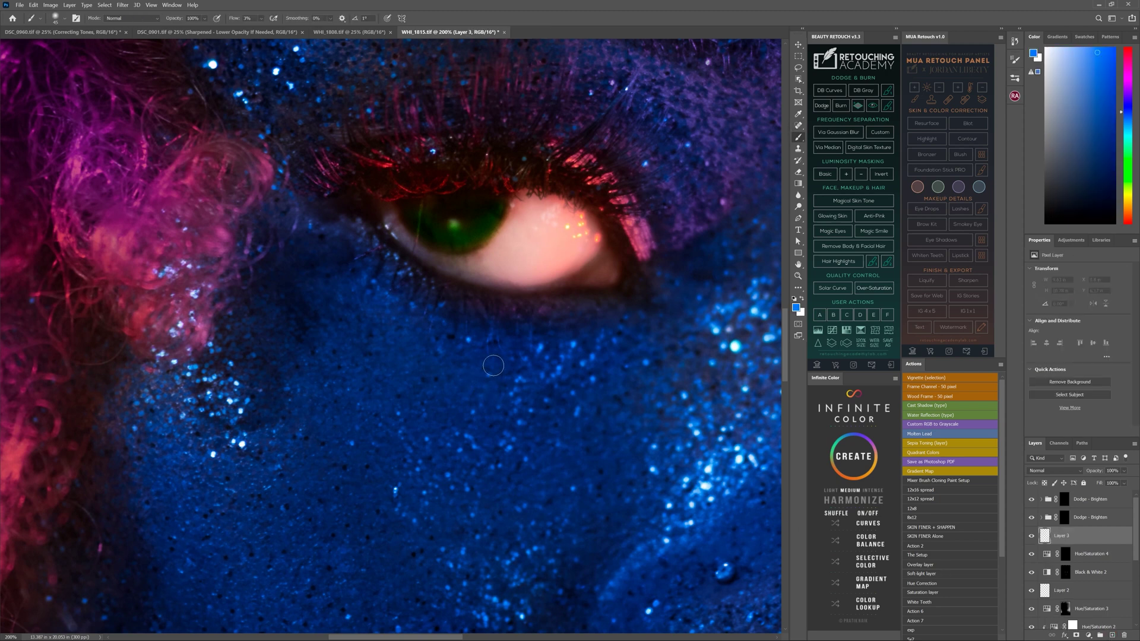
key(bracketleft)
key(bracketleft)
key(bracketleft)
key(bracketleft)
key(bracketleft)
key(x)
key(ctrl+z)
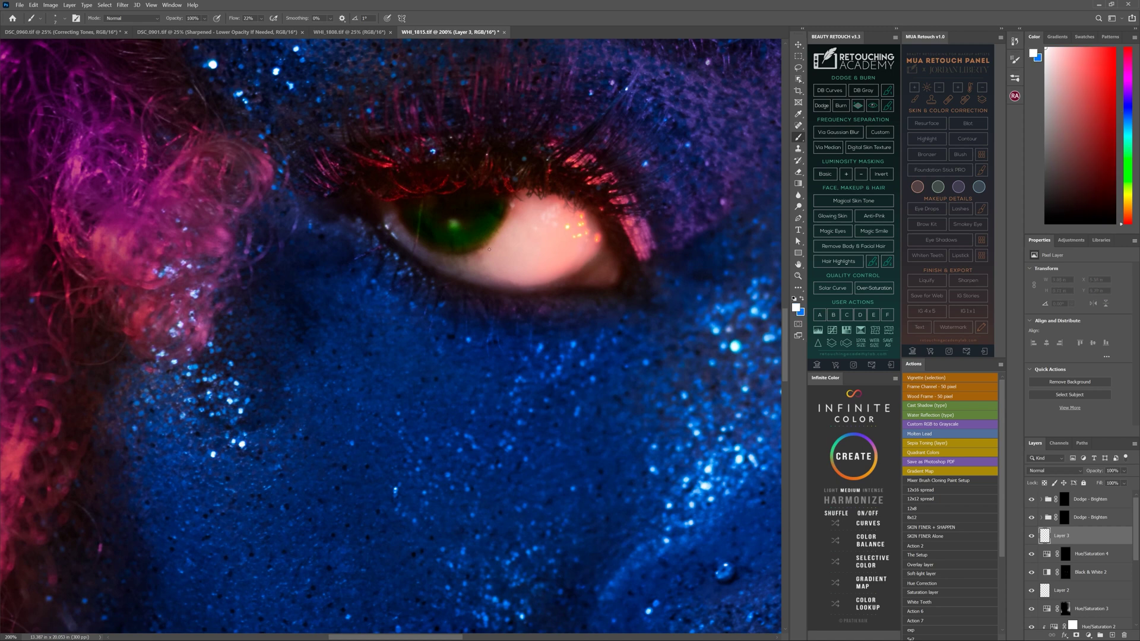
drag(467, 230, 475, 243)
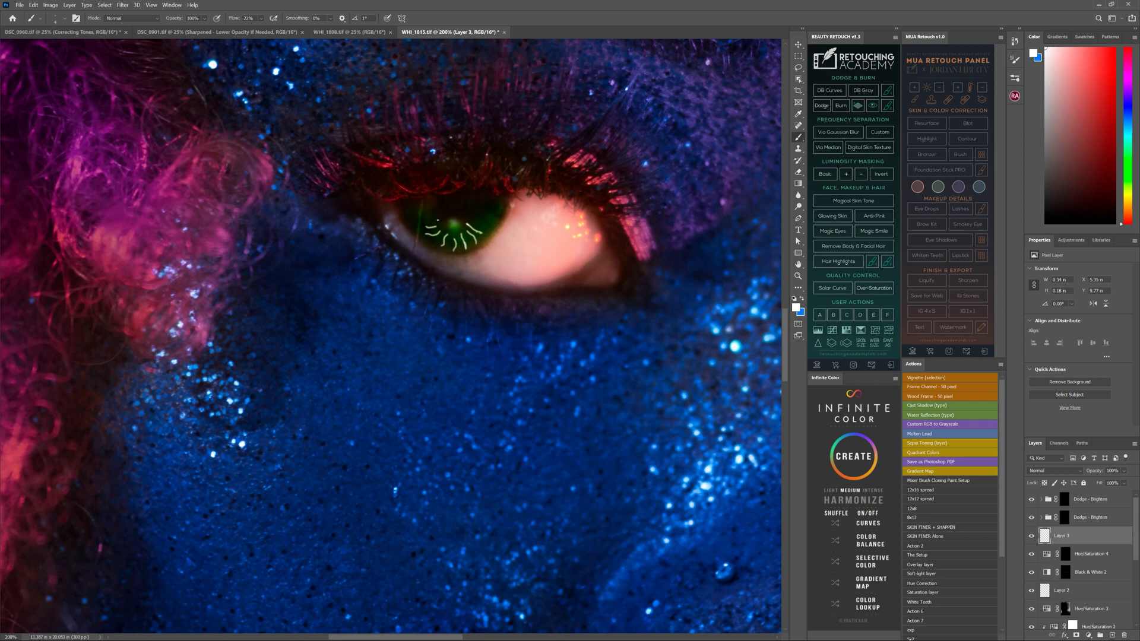
Set Layer 3 to Overlay blend mode and soften it with a 3.0 radius Gaussian Blur.
scroll(608, 475, down, 6)
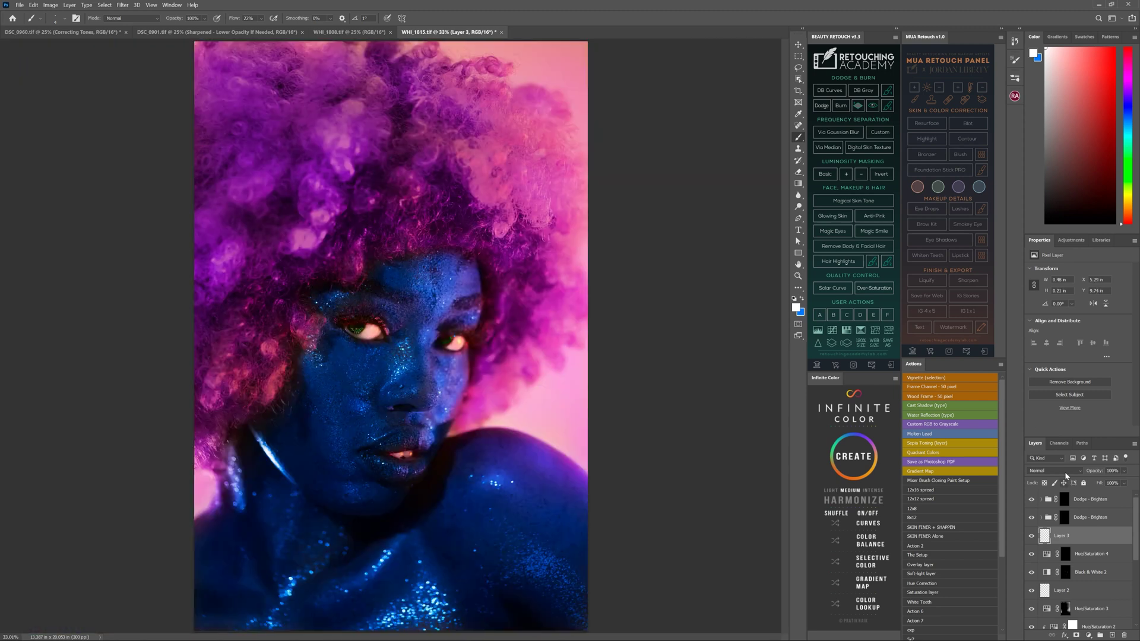
click(1057, 472)
click(1058, 529)
scroll(340, 331, up, 6)
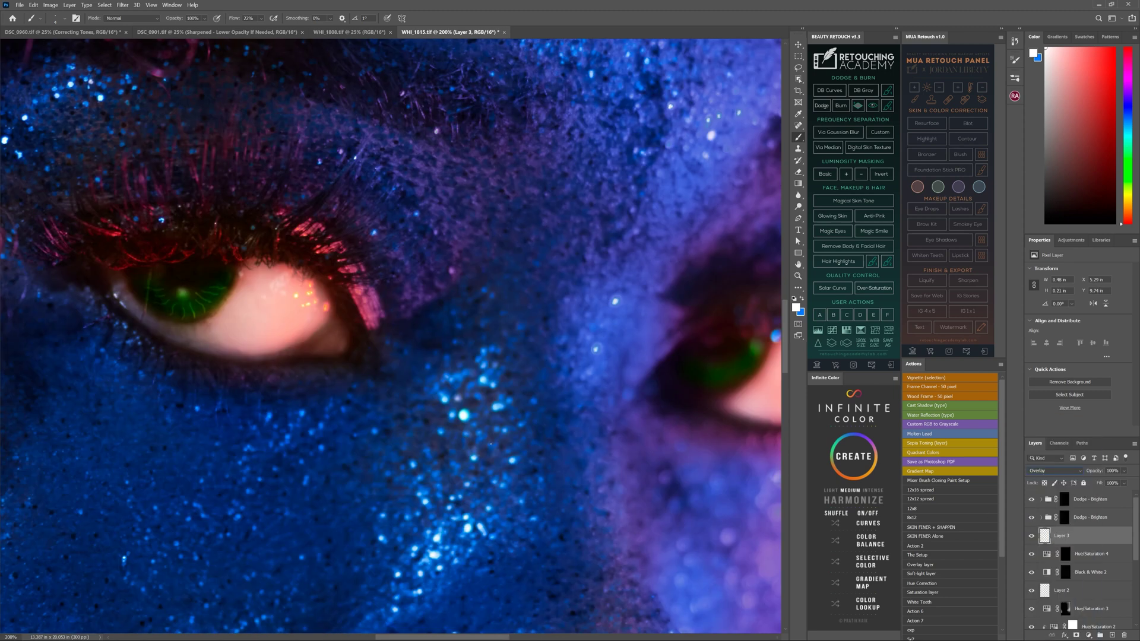
key(ctrl+alt+f)
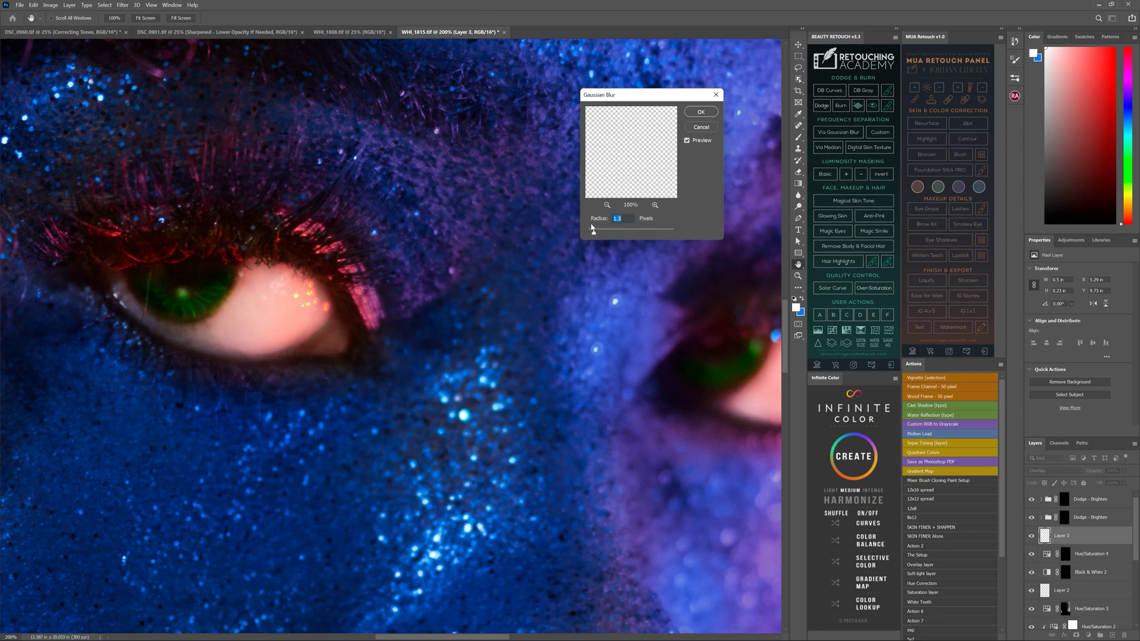
click(704, 116)
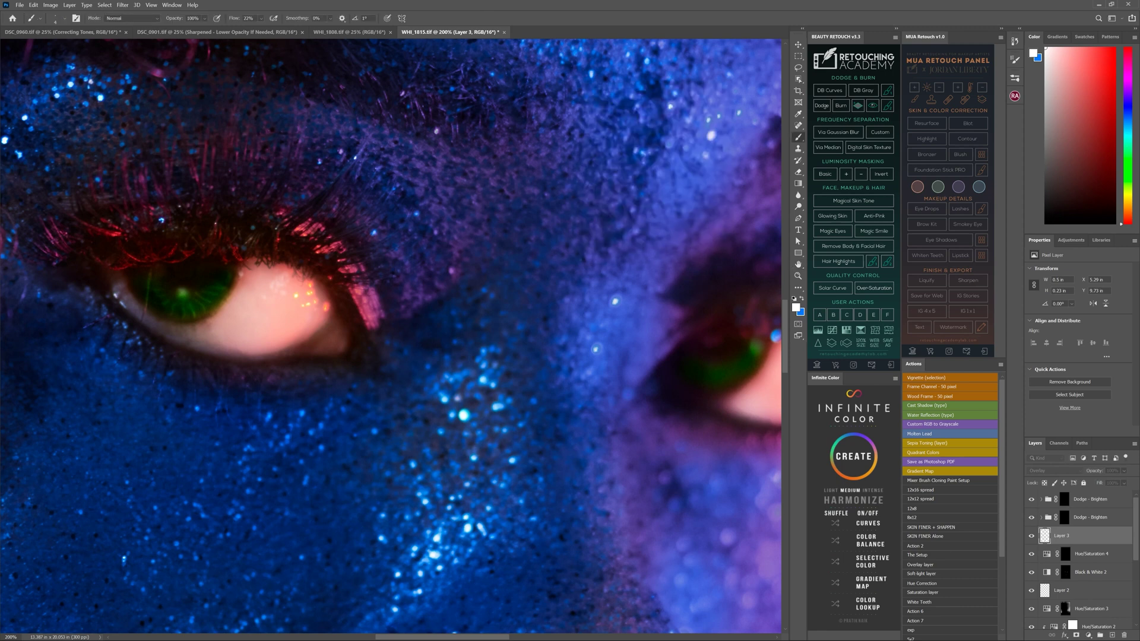
Add a light streak to the right iris and fit the whole portrait on screen.
key(b)
drag(735, 374, 730, 368)
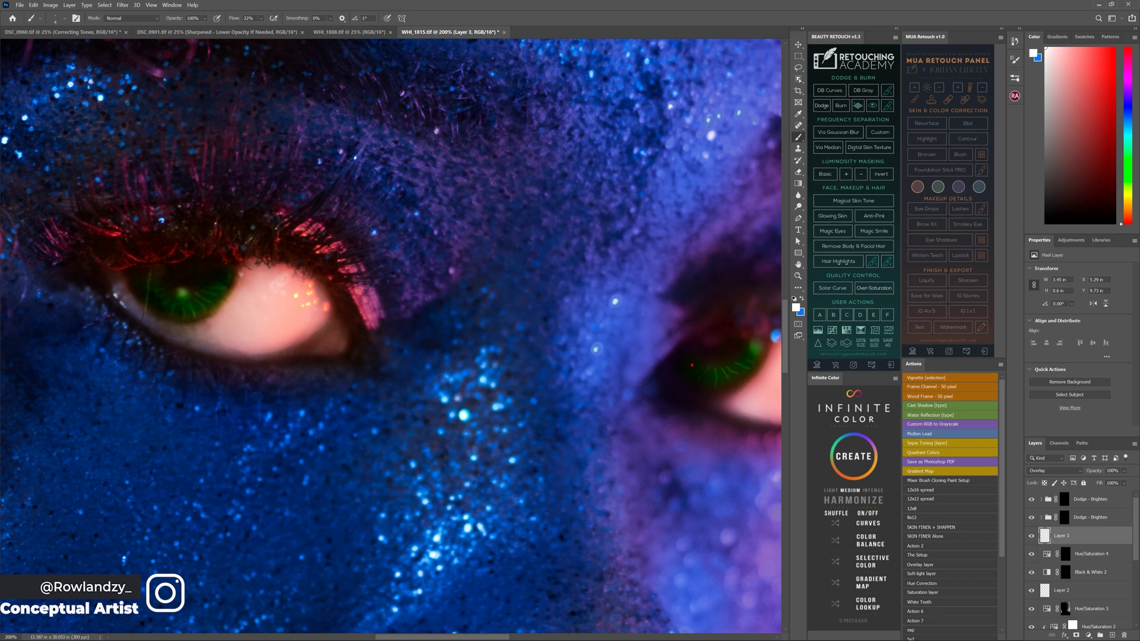
key(ctrl+0)
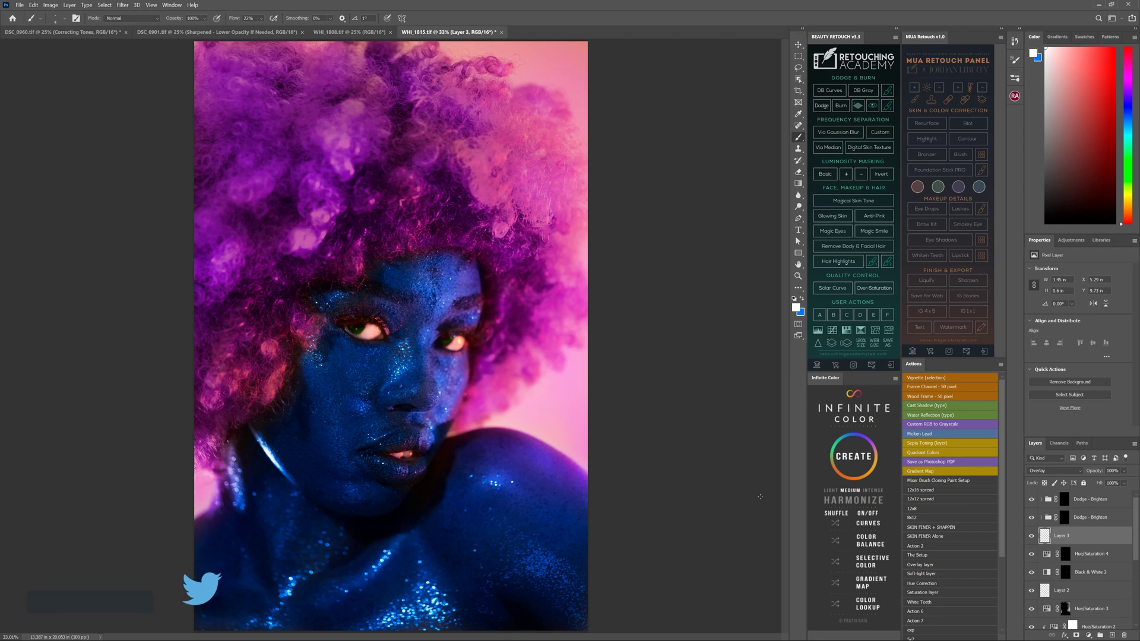
Hide the pink-background and magenta-hair adjustments and select the topmost layer.
scroll(1033, 534, down, 2)
click(1031, 552)
click(1032, 553)
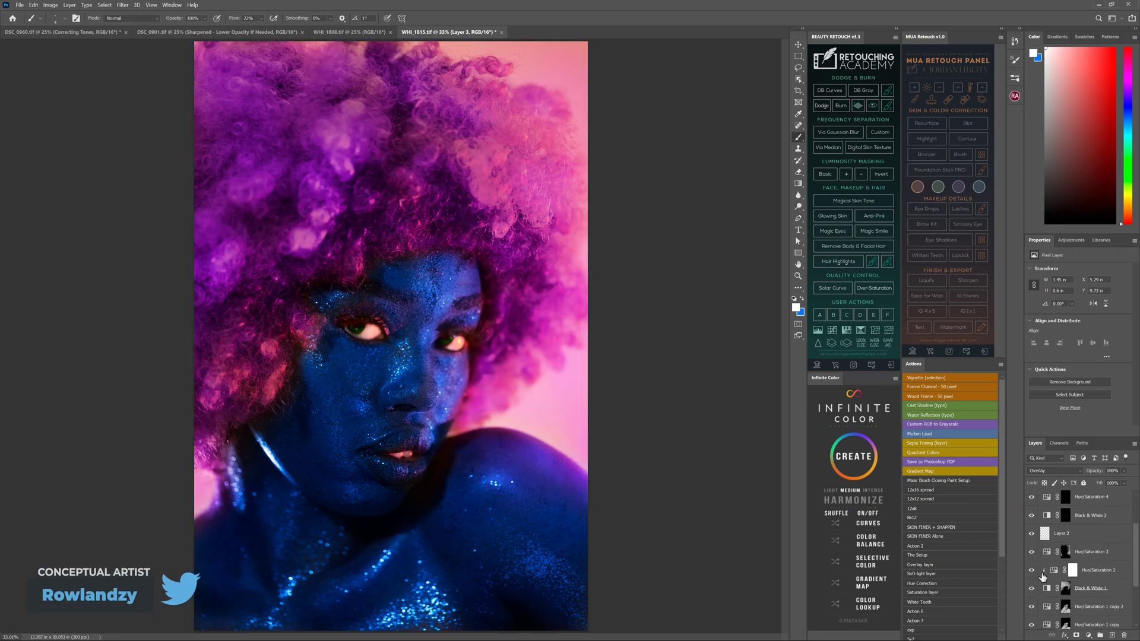
click(1031, 588)
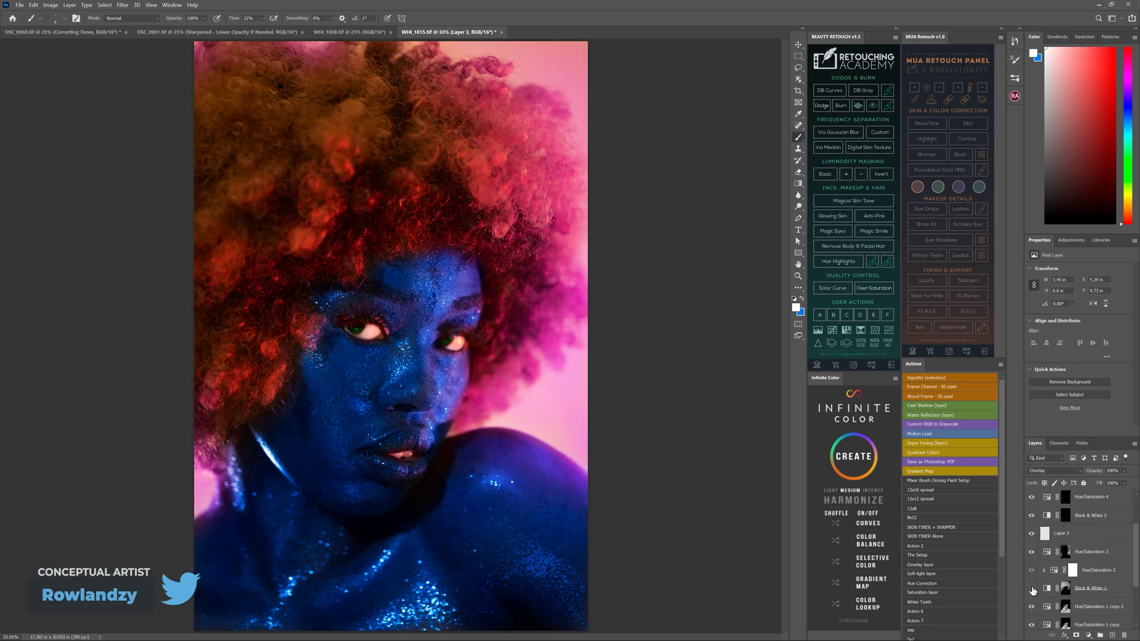
click(1032, 553)
scroll(771, 475, down, 2)
key(v)
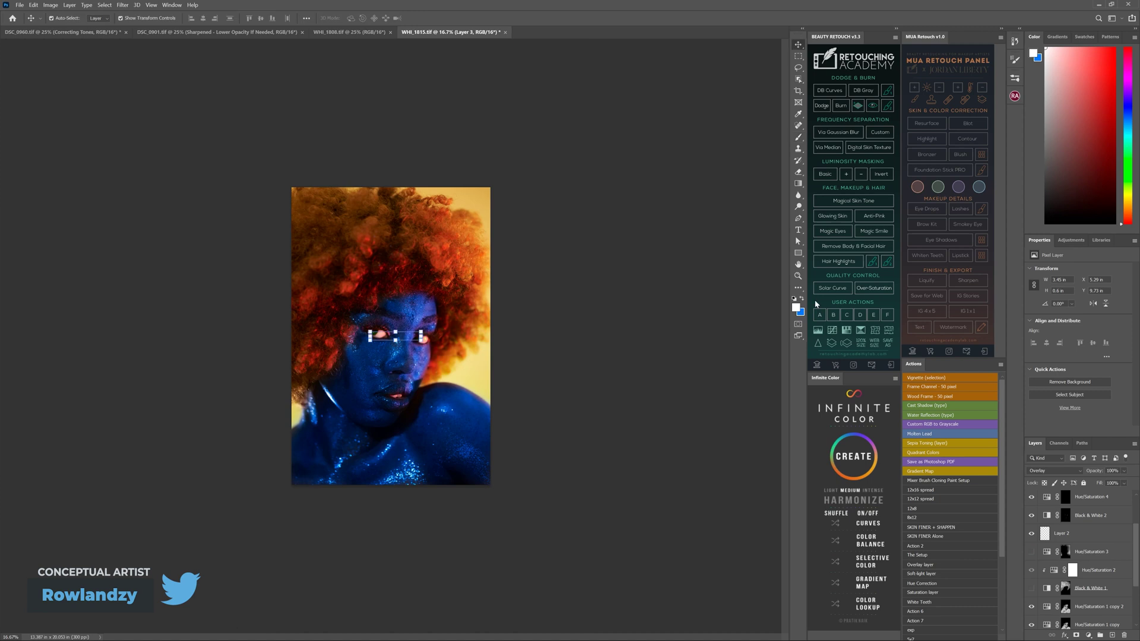
scroll(1082, 511, up, 3)
click(1084, 501)
Stamp a merged layer and apply Camera Raw with Highlights +80 and Whites +65.
key(ctrl+alt+shift+e)
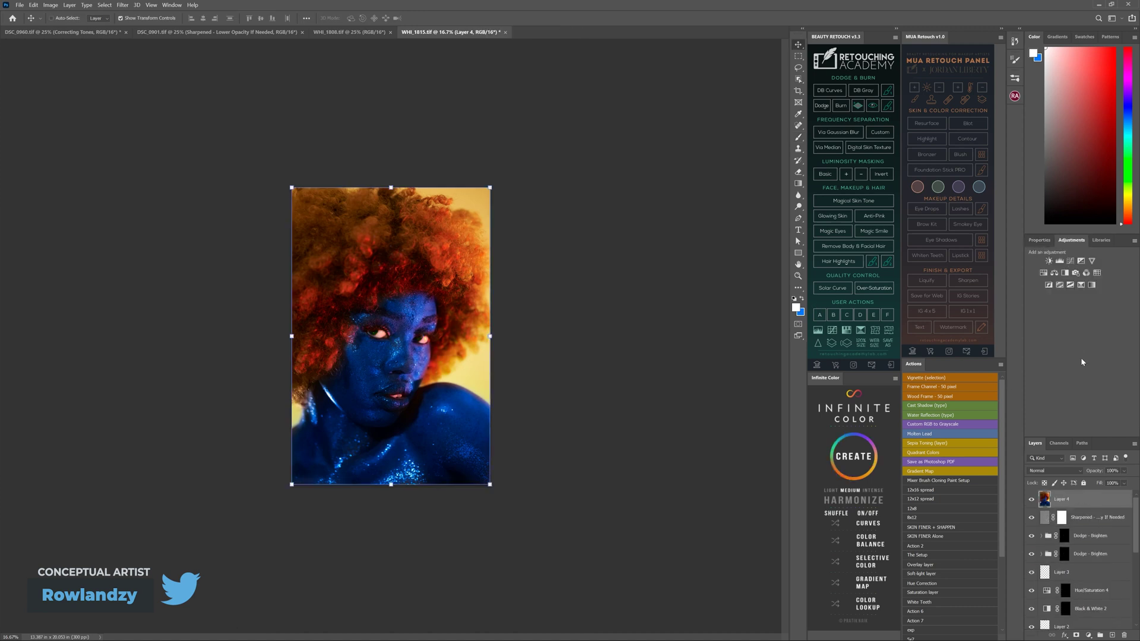
key(ctrl+shift+a)
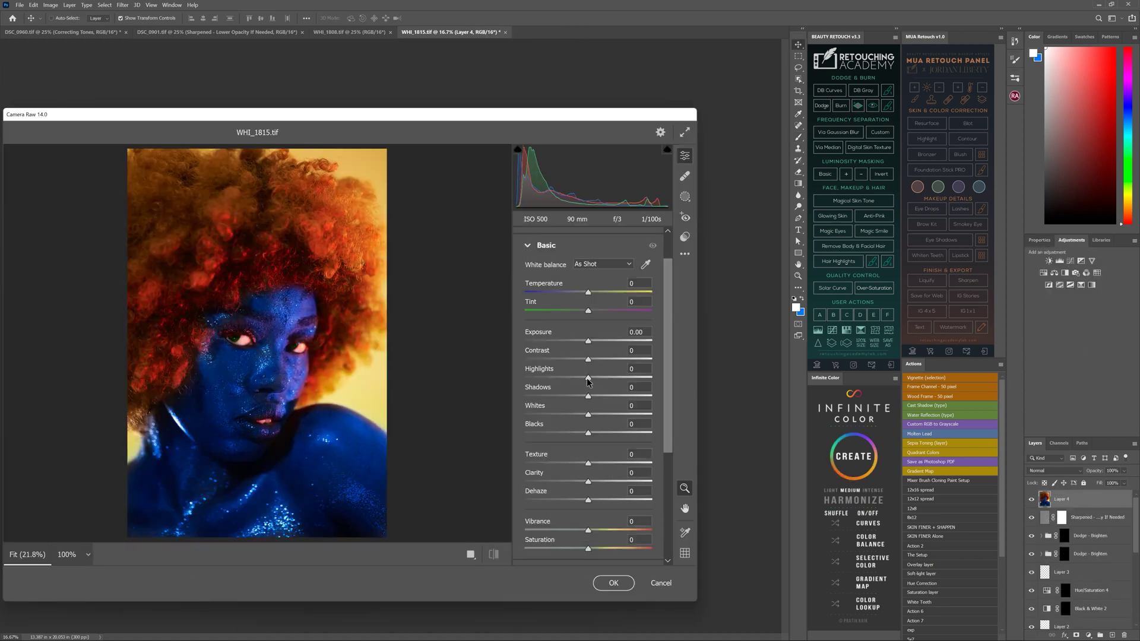
drag(587, 377, 632, 416)
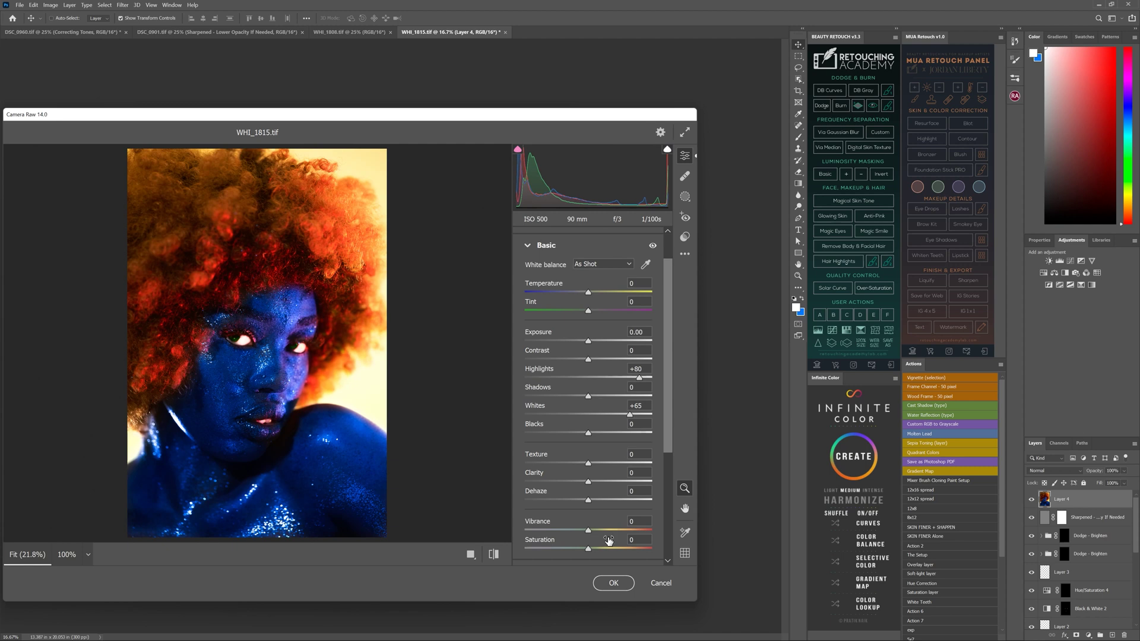
click(613, 583)
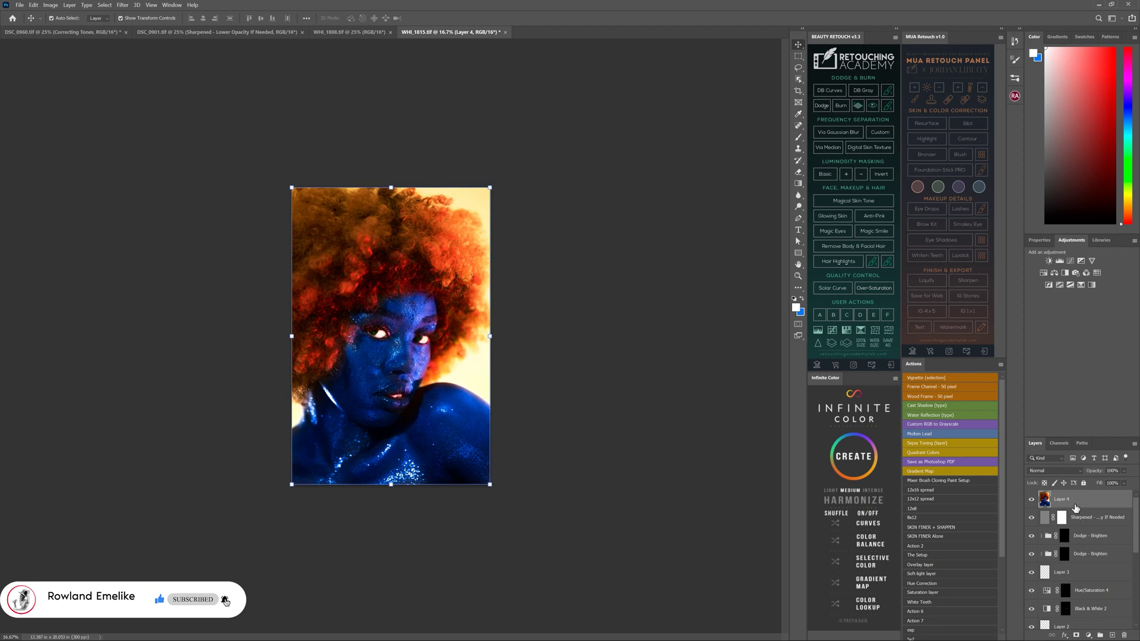
Lower the merged Camera Raw layer's opacity to about 84%.
click(1097, 472)
click(1032, 501)
click(1031, 501)
drag(1098, 473, 1089, 471)
Close WHI_1815.tif saving it as TIFF, then switch to the WHI_1808.tif portrait.
key(ctrl+w)
key(Return)
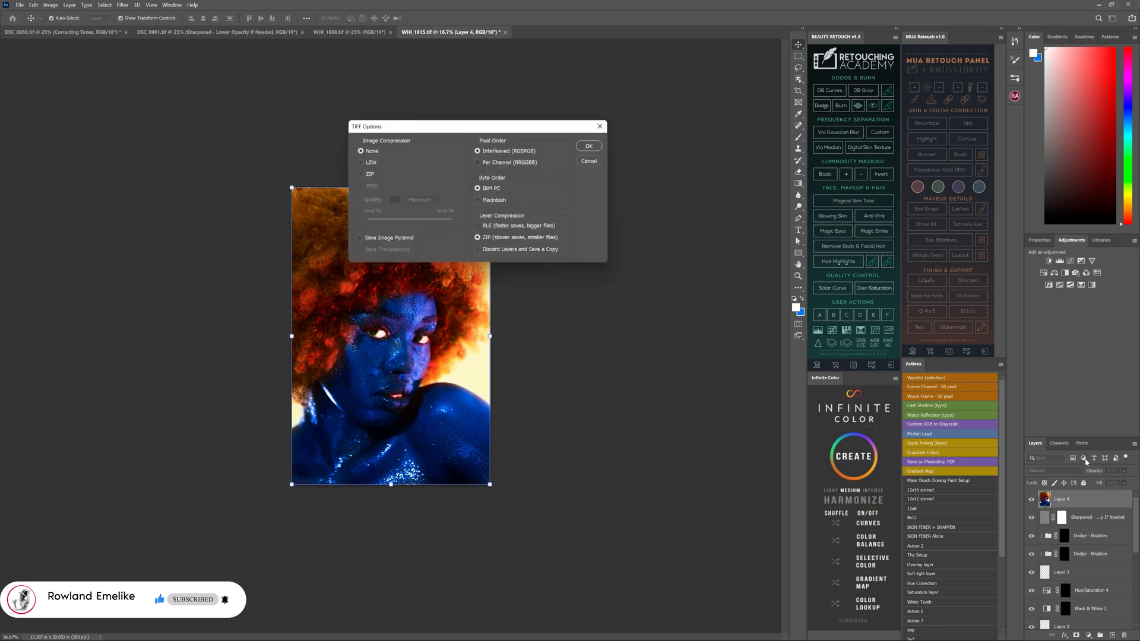
key(Return)
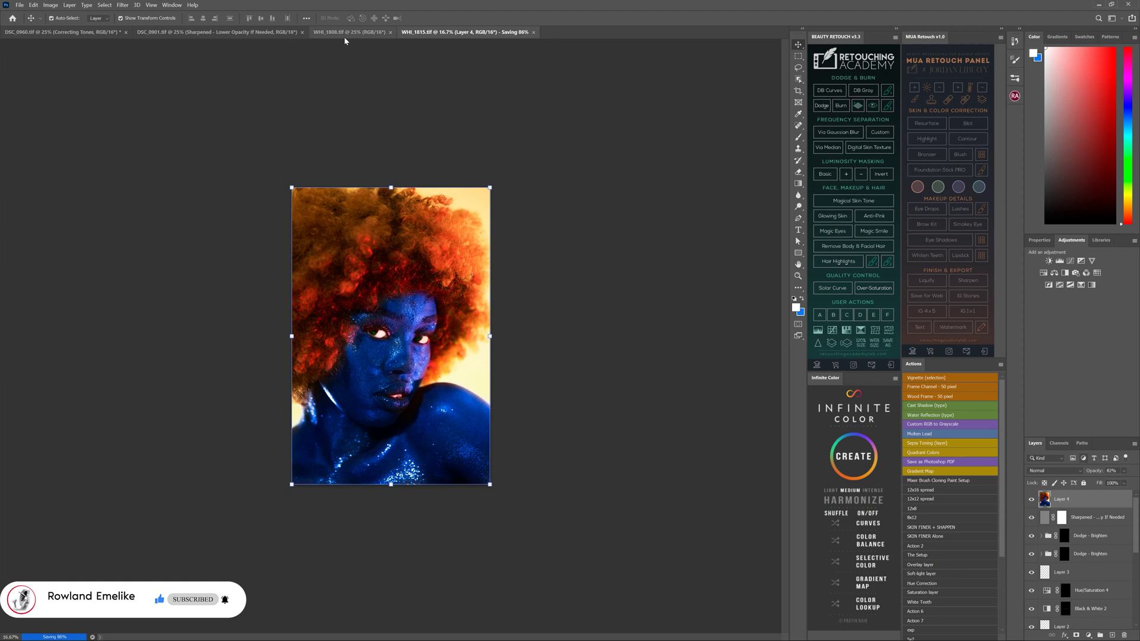
click(347, 34)
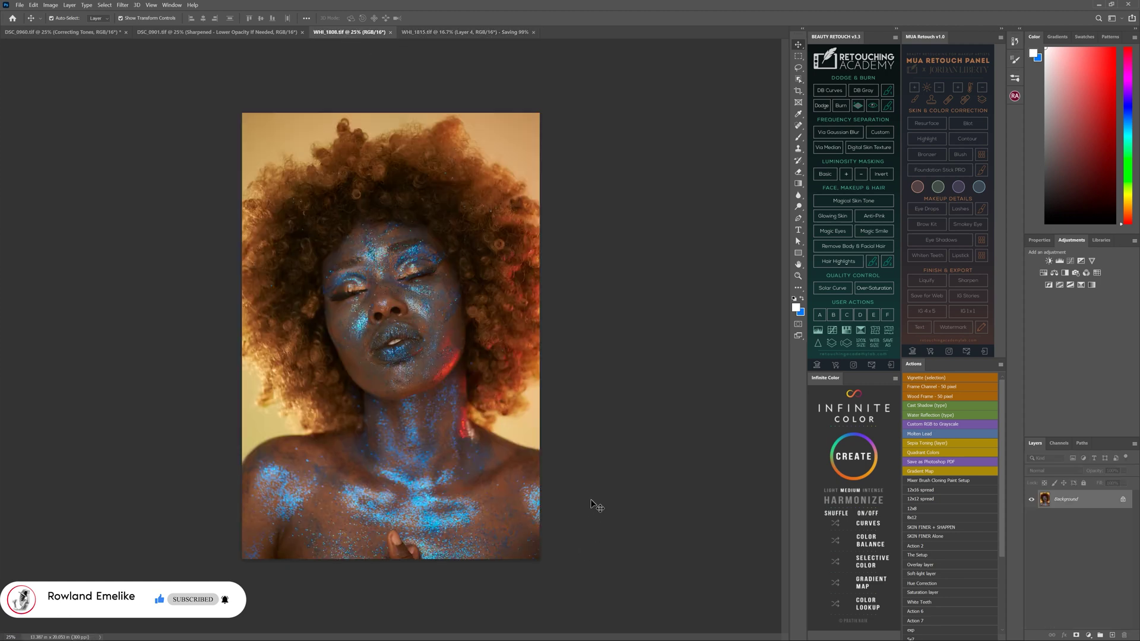
Add a Hue/Saturation adjustment layer to WHI_1808 with Colorize turned on.
click(1045, 274)
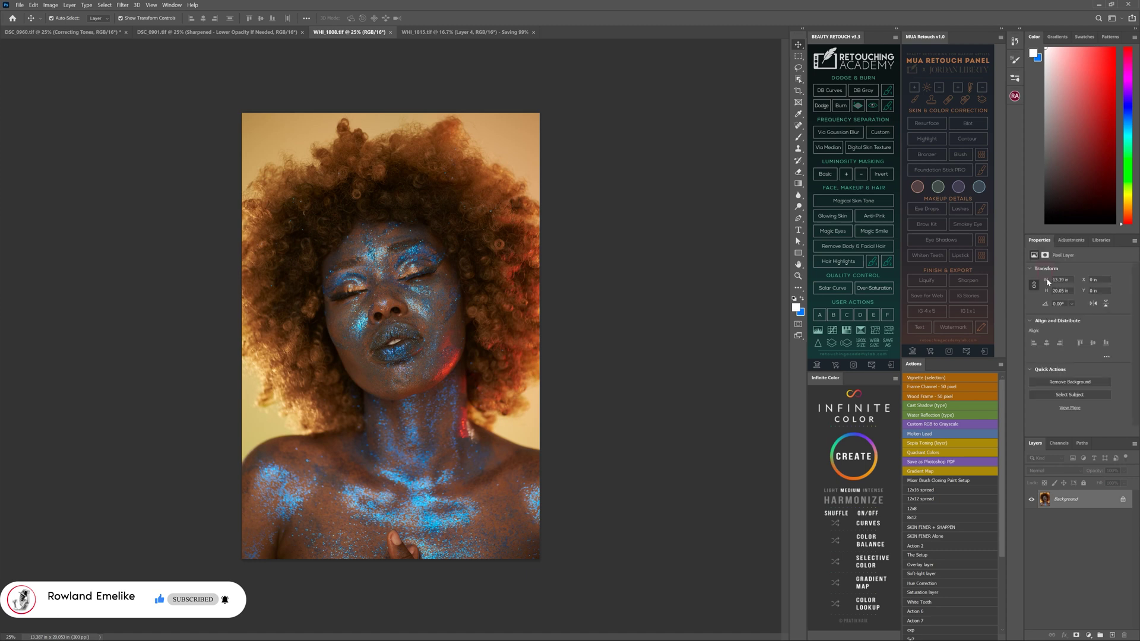
click(1076, 351)
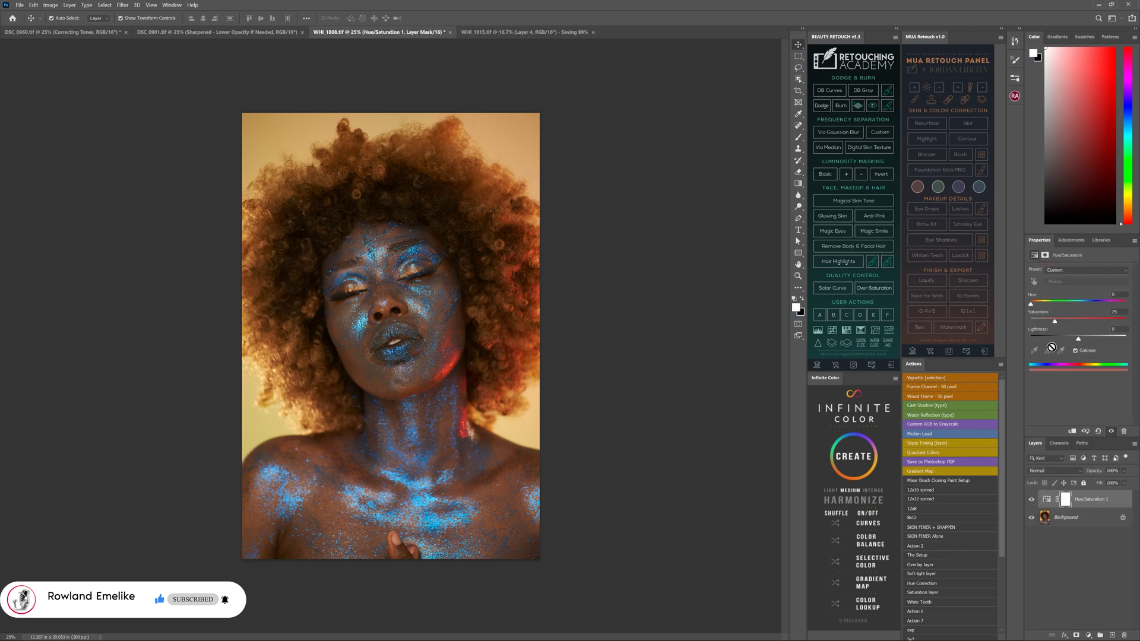